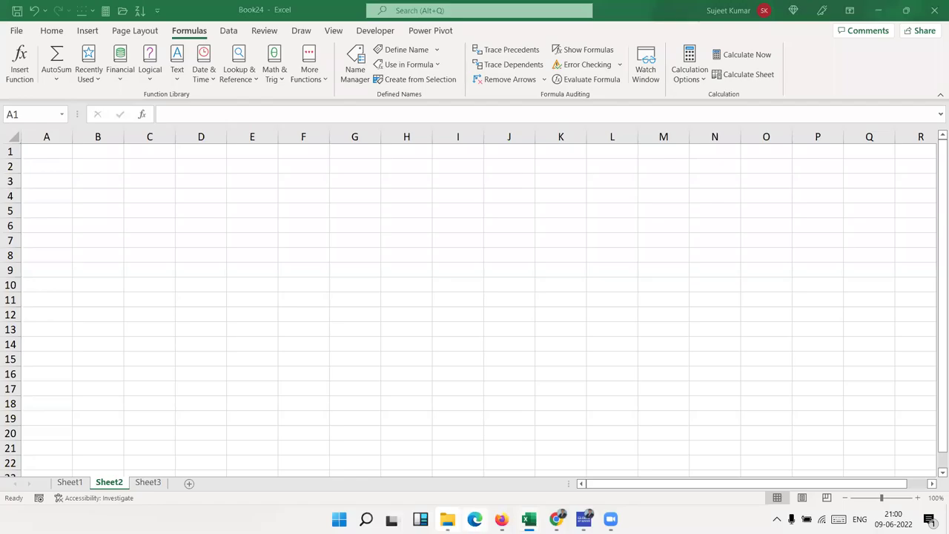
- Enter 9/6 in cell B3 on Sheet2 so it stores 09-06-2022 shown as 09-Jun
click(133, 179)
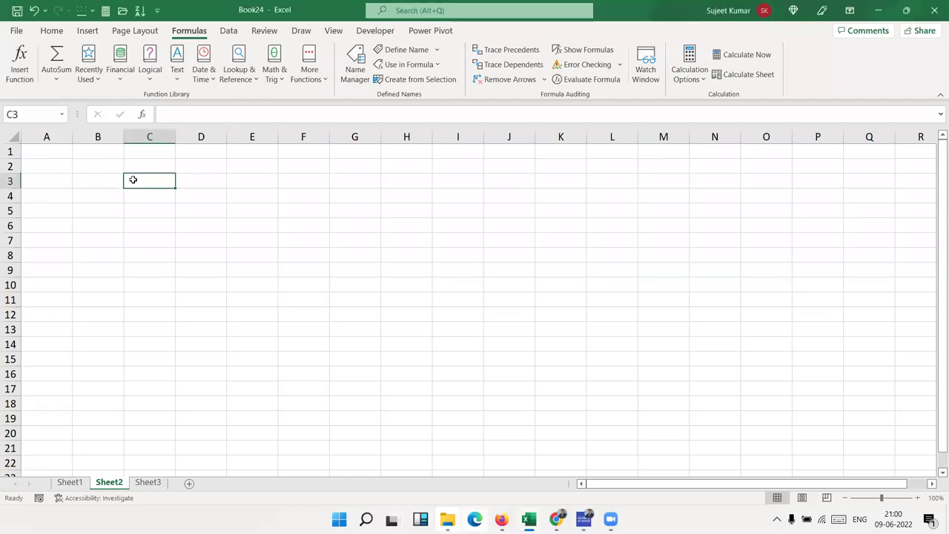
click(107, 178)
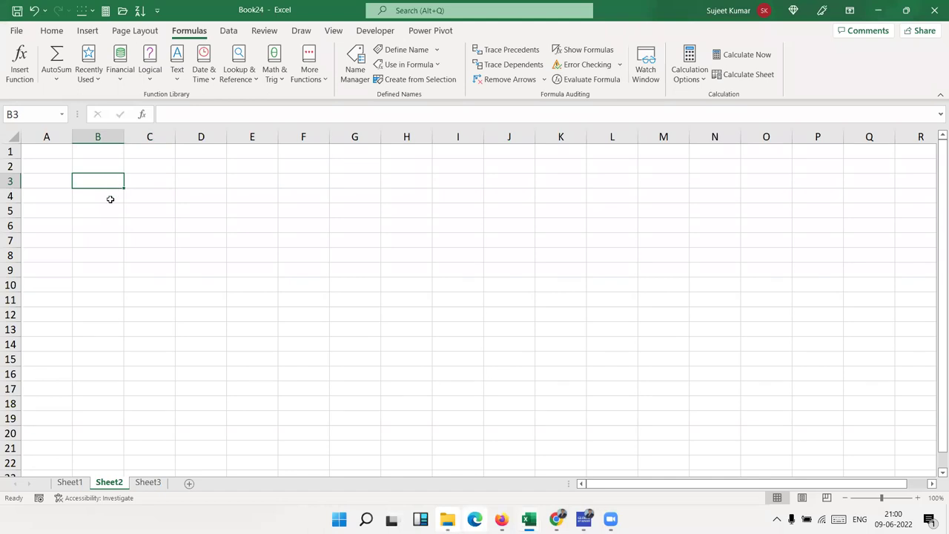
scroll(110, 199, up, 1)
scroll(110, 199, up, 1)
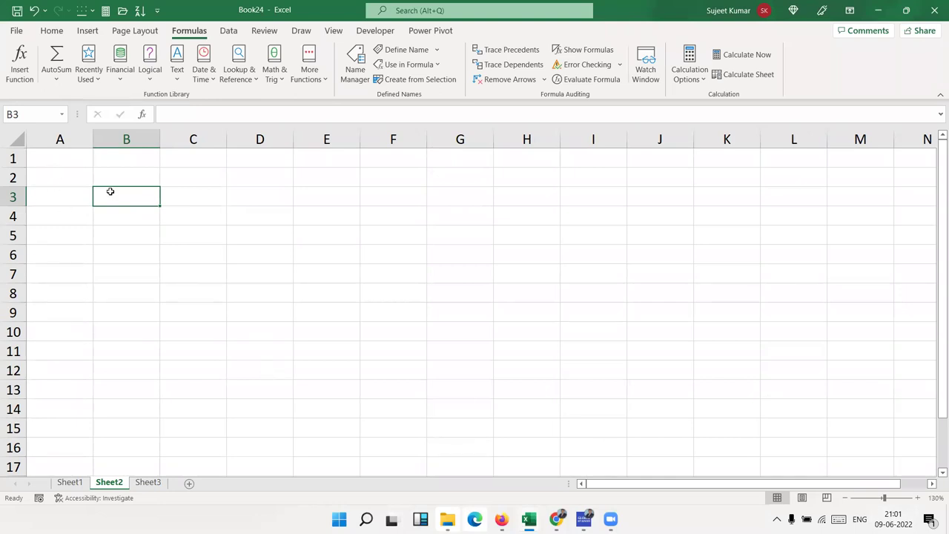
text(9/6)
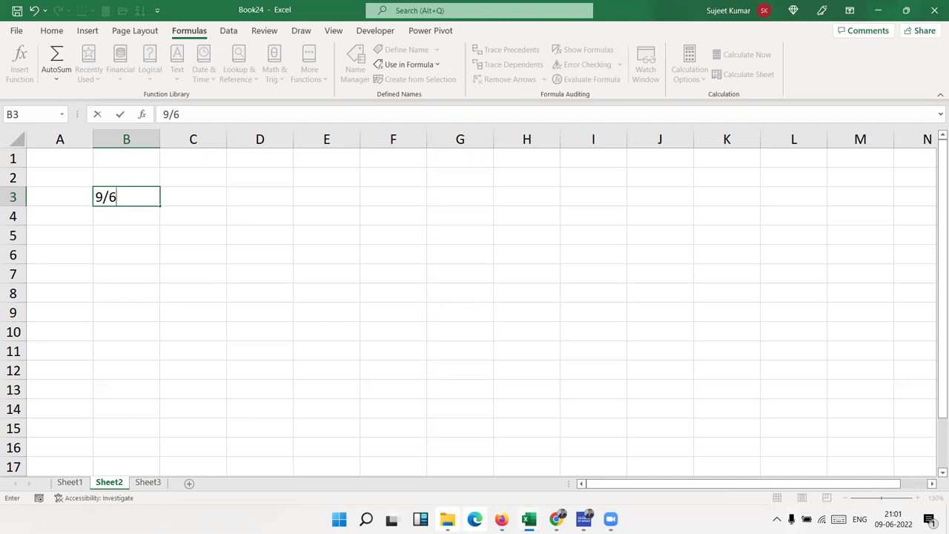
key(Return)
click(126, 197)
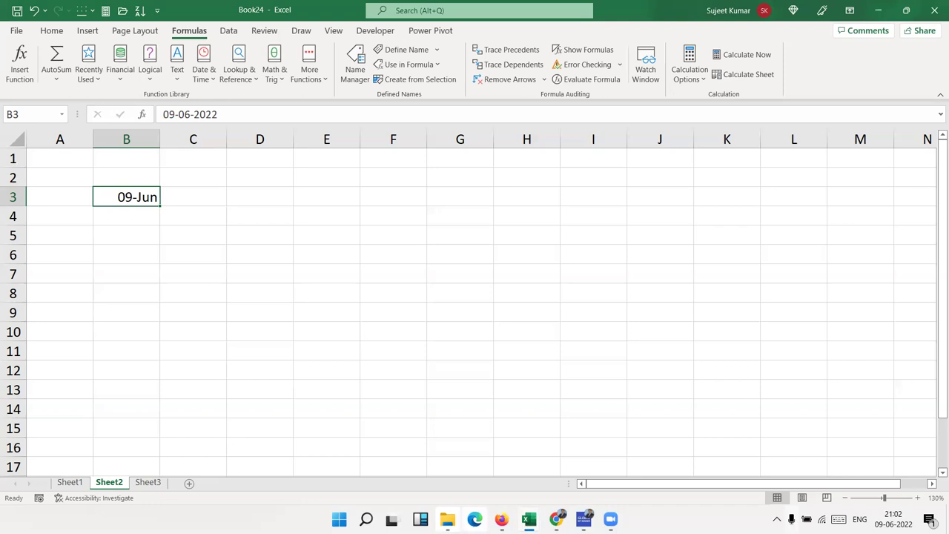
click(126, 216)
- Enter =DATE(2022,6,9) in B4 so it shows 09-06-2022
text(=)
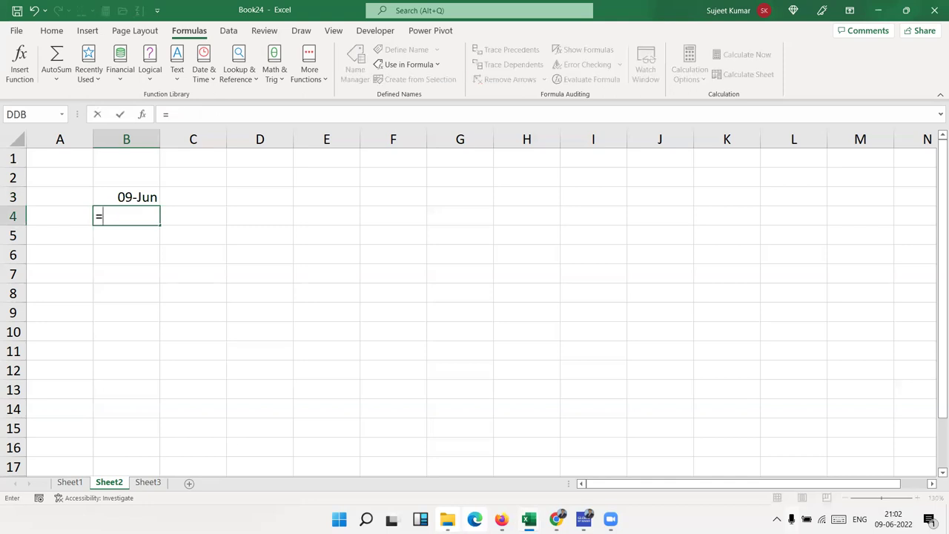
text(date)
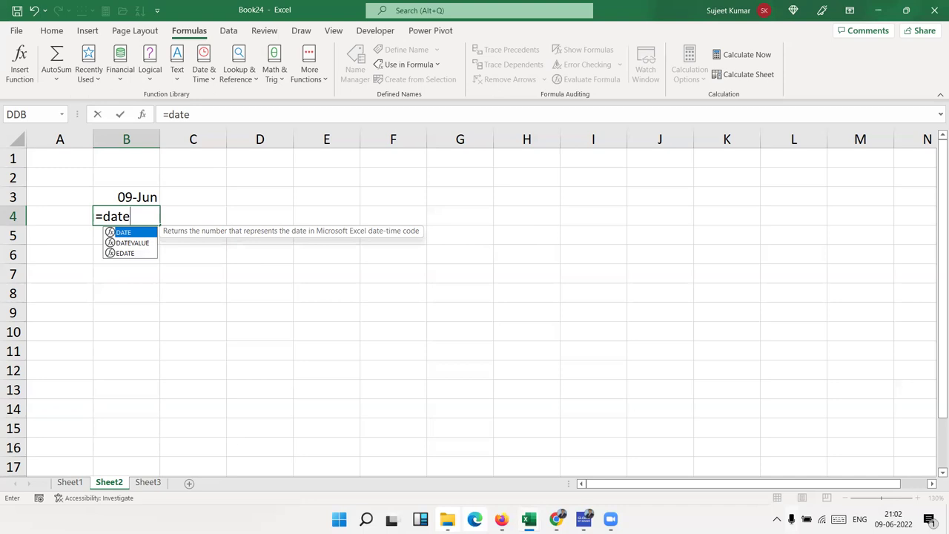
key(Tab)
text(20)
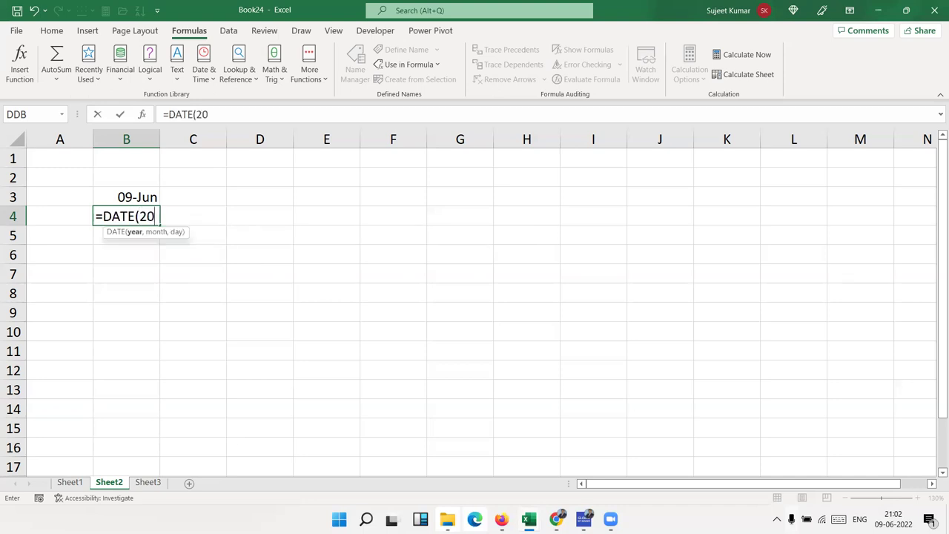
text(22,)
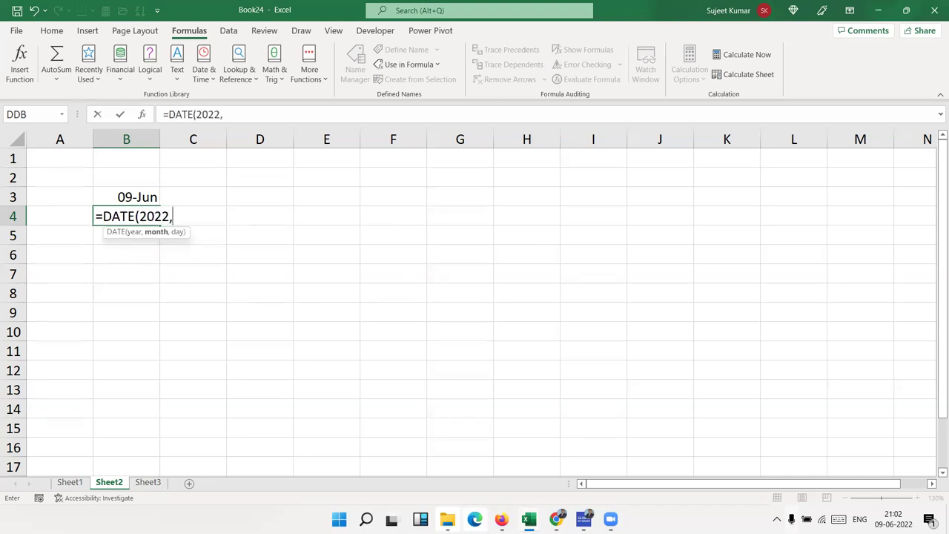
text(6,9)
key(Return)
click(131, 215)
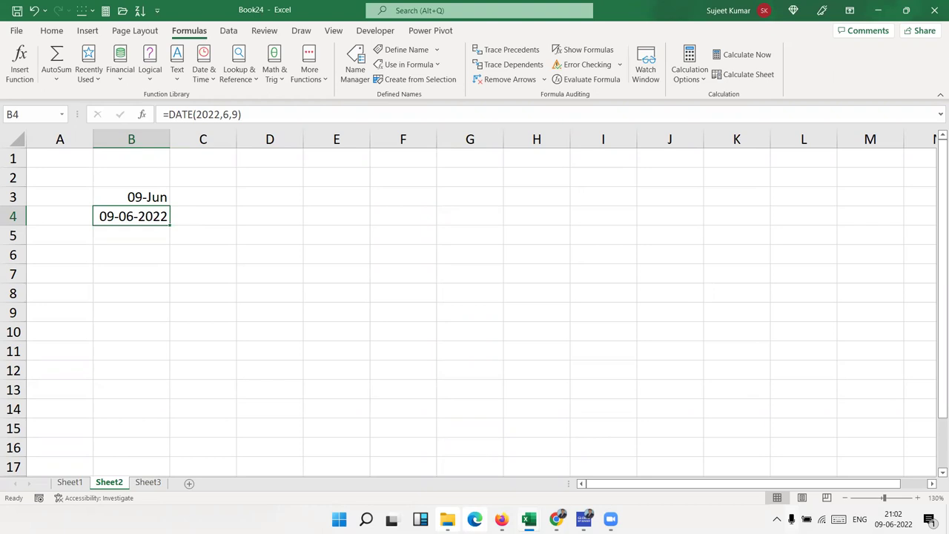
- Extract the year of B3 into C3 with =YEAR(B3), giving 2022
key(Right)
key(Up)
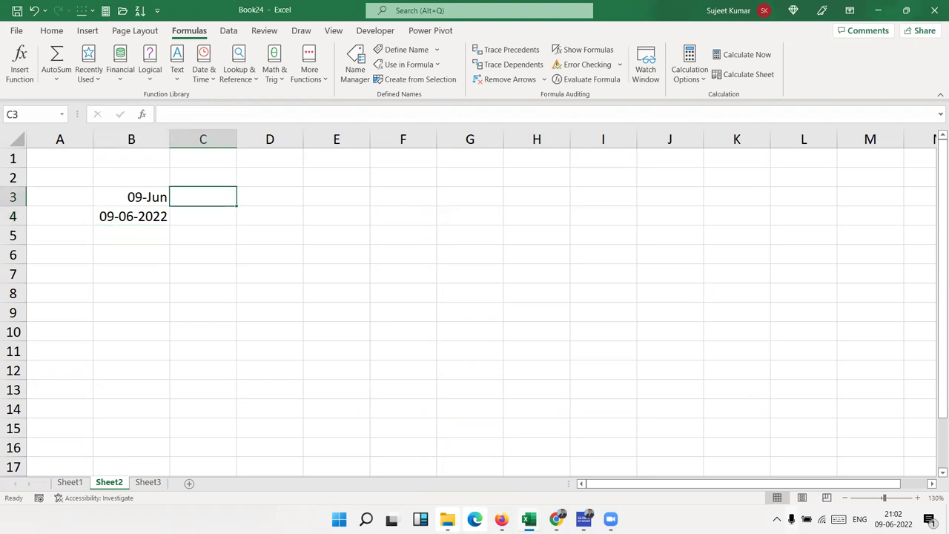
text(=u)
key(BackSpace)
text(yea)
key(Tab)
key(Left)
key(Return)
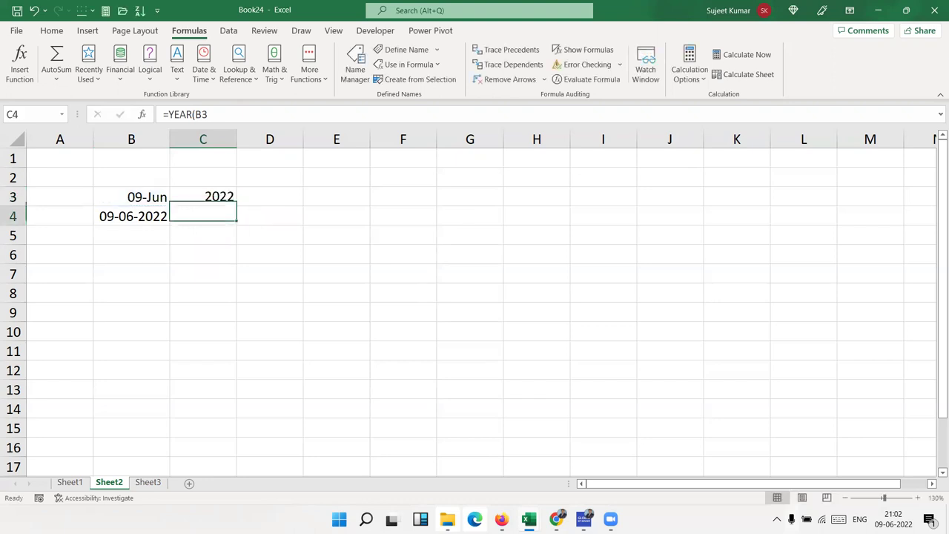
- Enter =MONTH(B3) in D3 and =DAY(B3) in E3, giving 6 and 9
key(Up)
key(Right)
text(=month)
key(Tab)
key(Left)
key(Left)
key(Return)
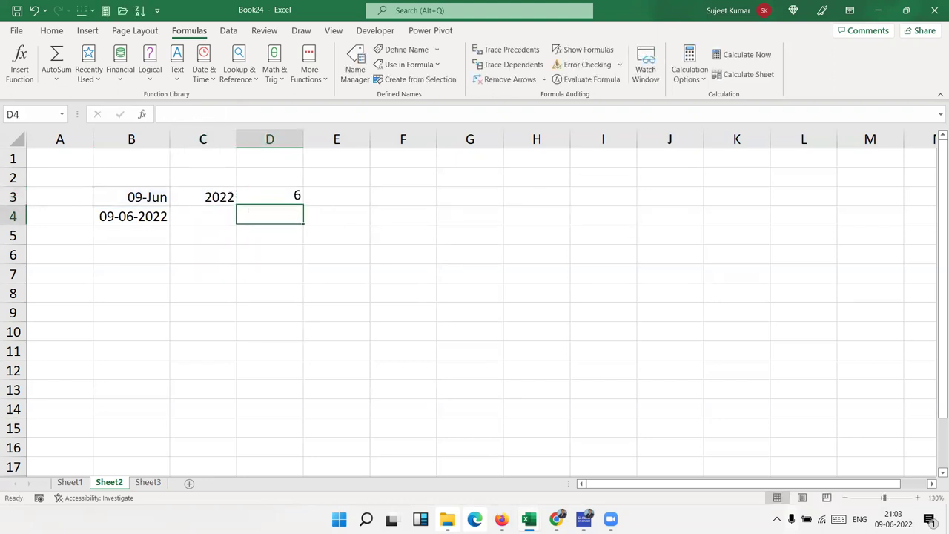
key(Up)
key(Right)
text(=day)
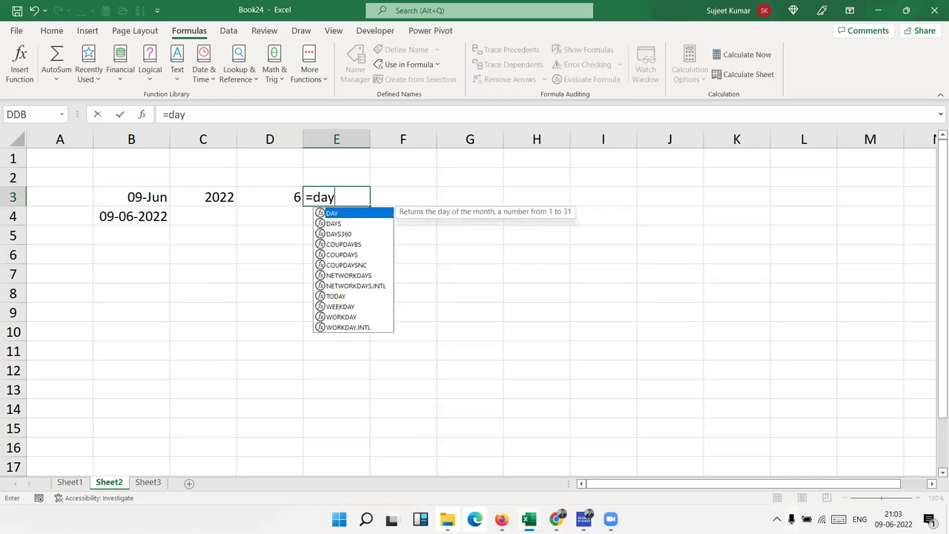
key(Tab)
key(Left)
key(Left)
key(Left)
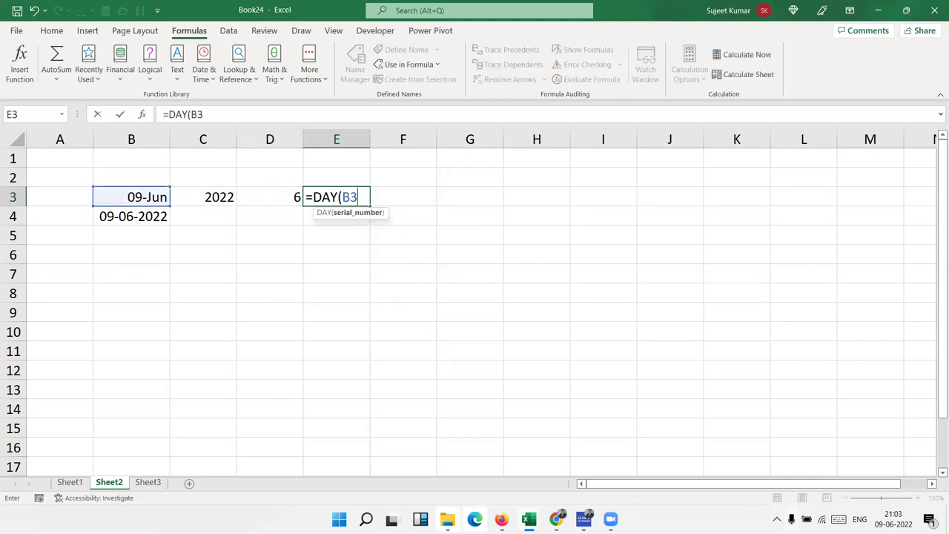
key(Return)
- Rebuild the date in F3 with =DATE(C3,D3,E3), showing 09-06-2022
key(Up)
key(Right)
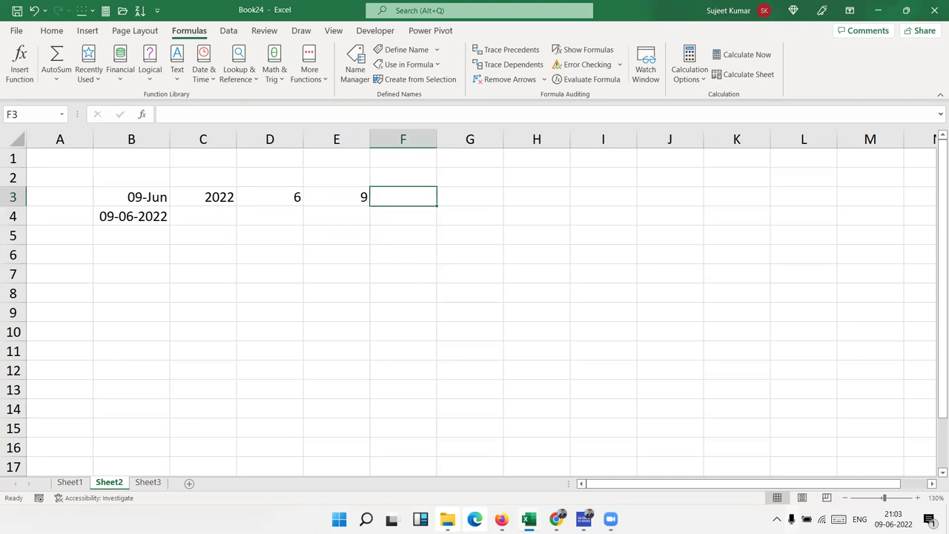
text(=date)
key(Tab)
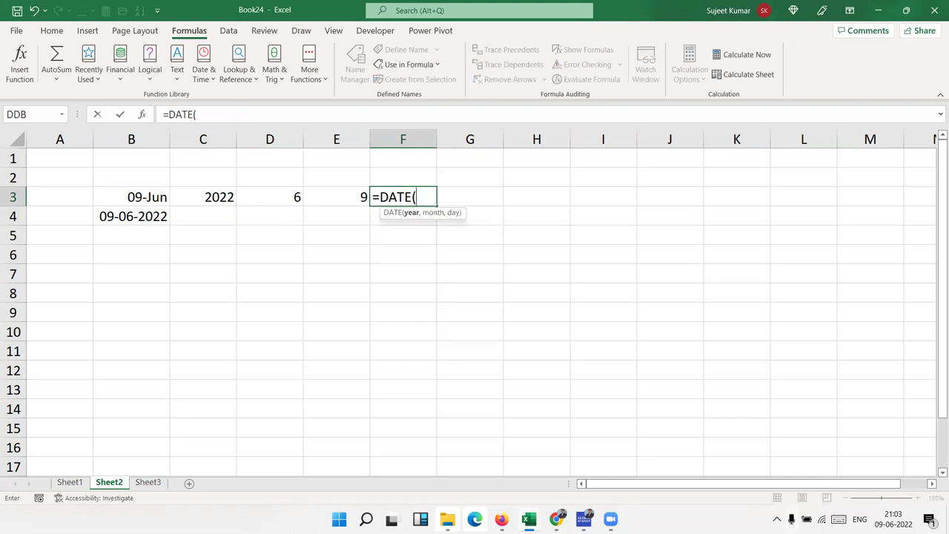
key(Left)
key(Left)
key(Left)
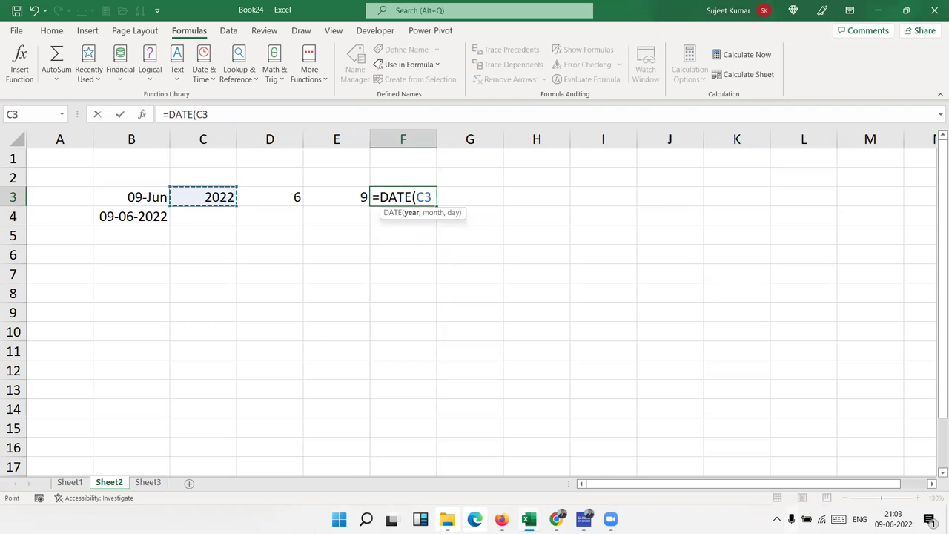
text(,)
key(Left)
key(Left)
text(,)
key(Left)
key(Left)
key(Right)
key(ctrl+Return)
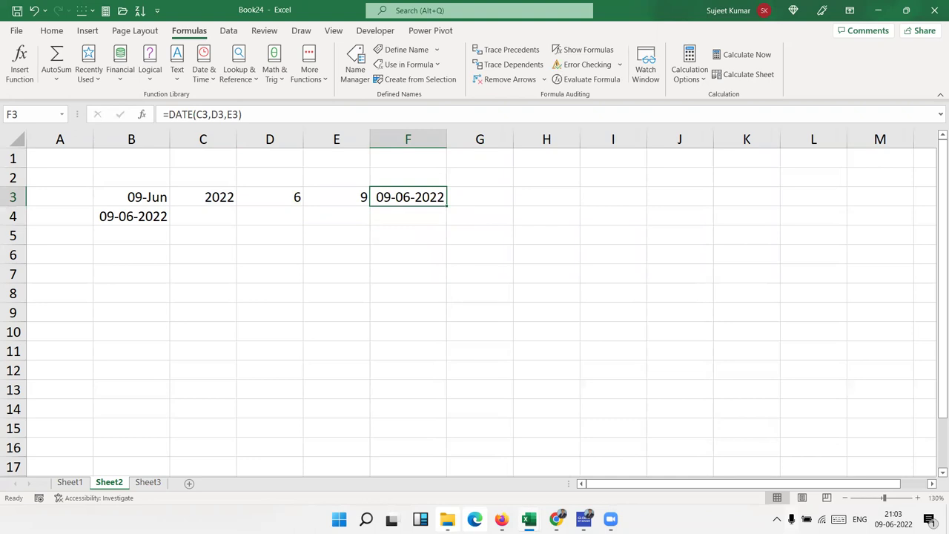
key(Left)
key(Left)
key(Right)
key(Right)
key(Down)
key(Left)
key(Left)
key(Left)
key(Left)
- Enter =TODAY() in B6, showing today's date 09-06-2022
key(Right)
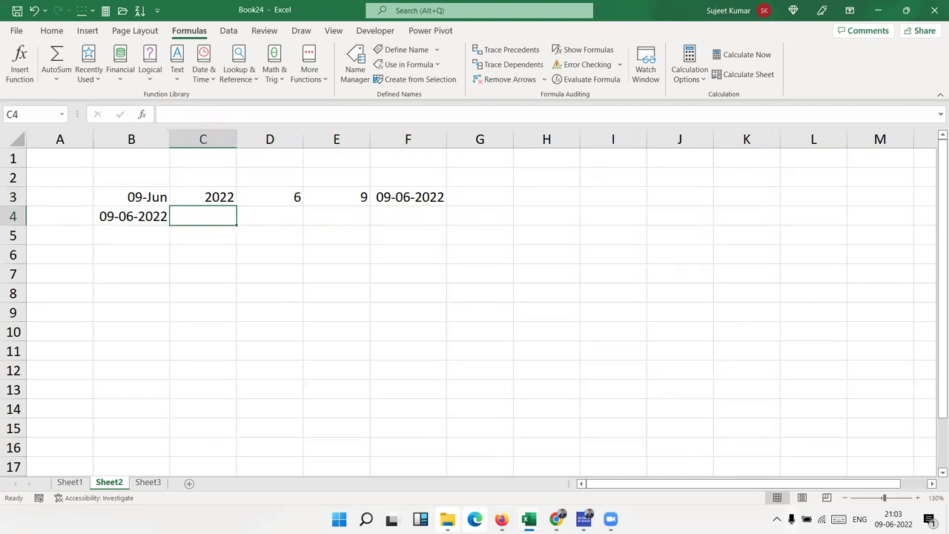
key(Left)
key(Down)
key(Right)
key(Up)
key(Down)
key(Left)
key(Up)
key(Down)
key(Right)
key(Left)
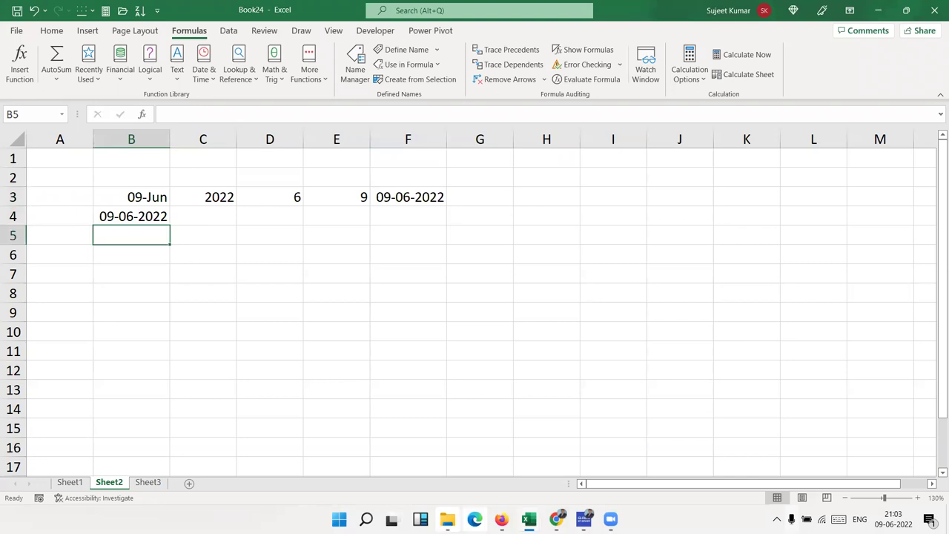
key(Down)
text(=tao)
key(BackSpace)
key(BackSpace)
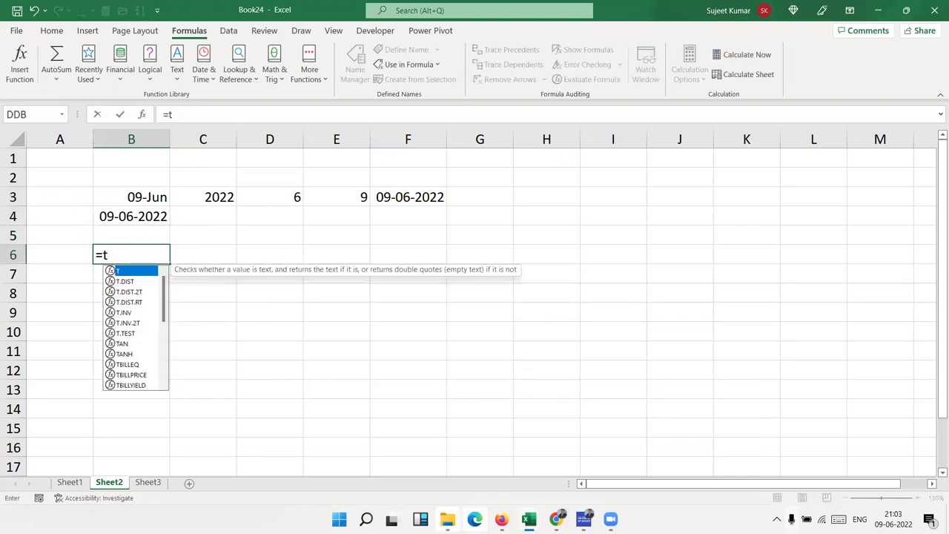
text(od)
key(Tab)
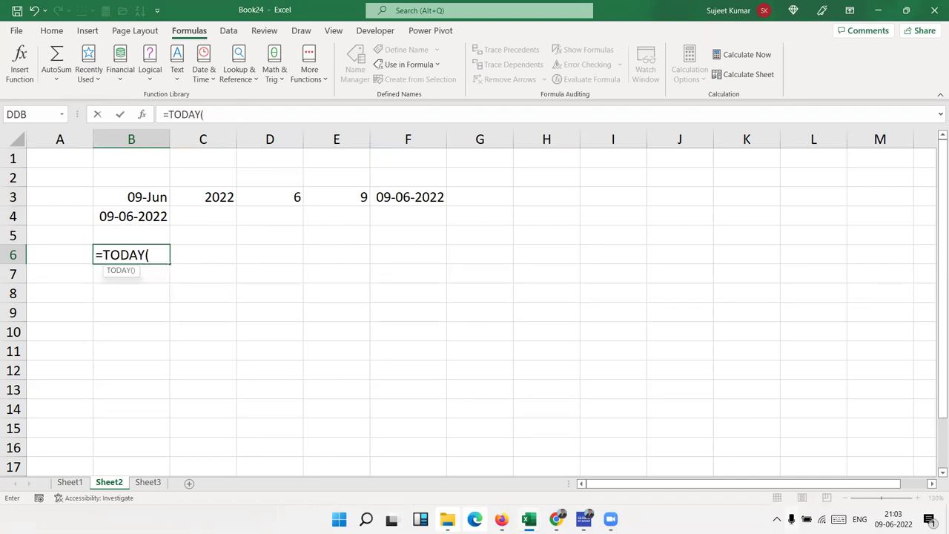
key(ctrl+Return)
- Enter 20 in C6 and =B6+C6 in D6, giving 29-06-2022
click(204, 254)
text(20)
key(Tab)
text(=)
key(Left)
key(Left)
text(+)
key(Left)
key(Return)
click(274, 255)
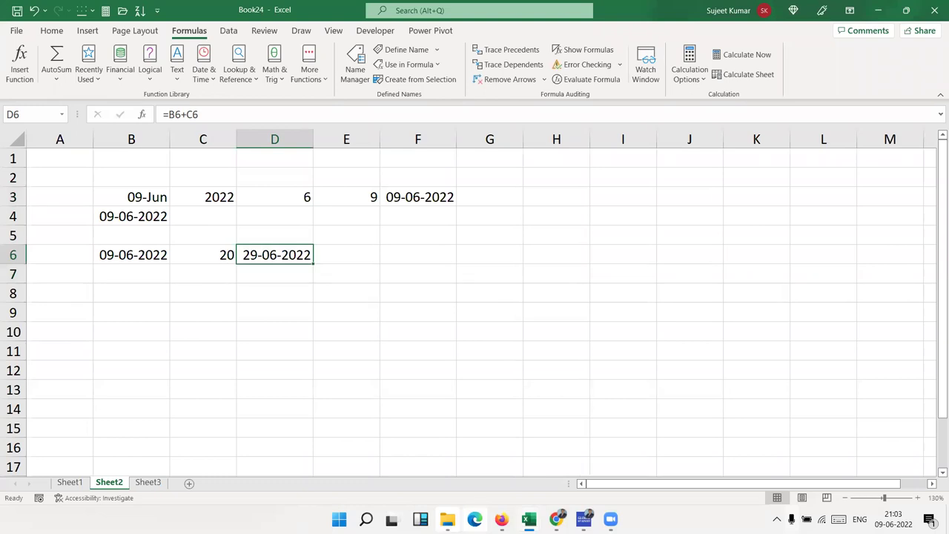
key(Down)
- Put today's date in B7, 3 in C7, and =EDATE(B7,C7) in D7 formatted as a date
key(Left)
key(Left)
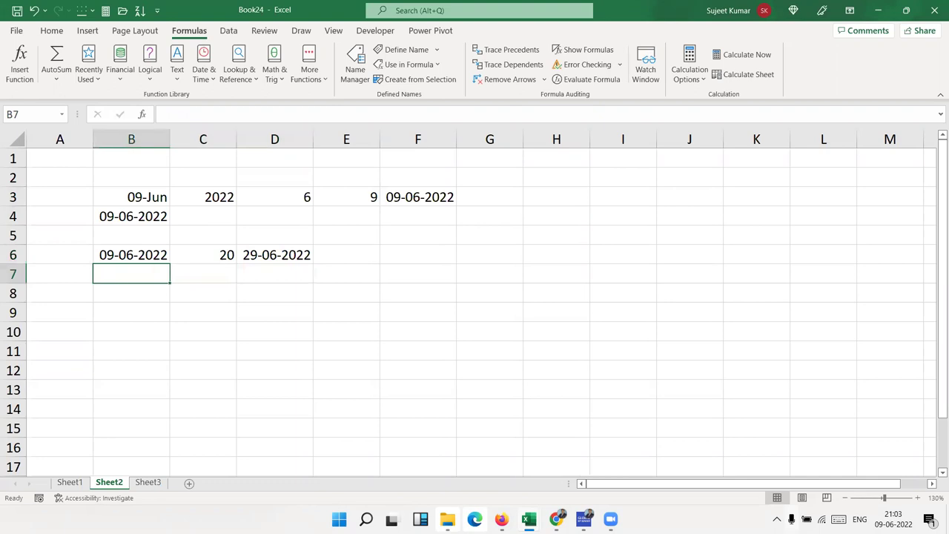
key(ctrl+semicolon)
key(Tab)
text(3)
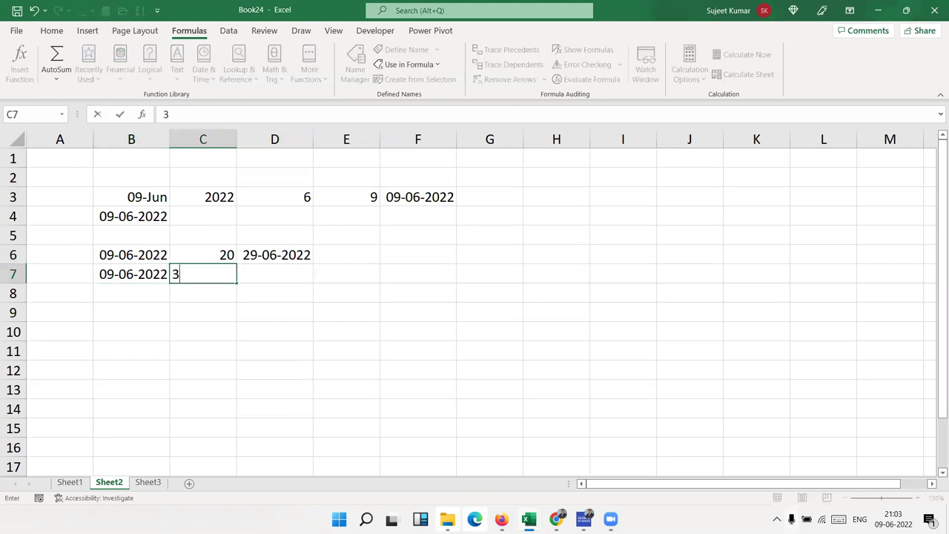
key(Tab)
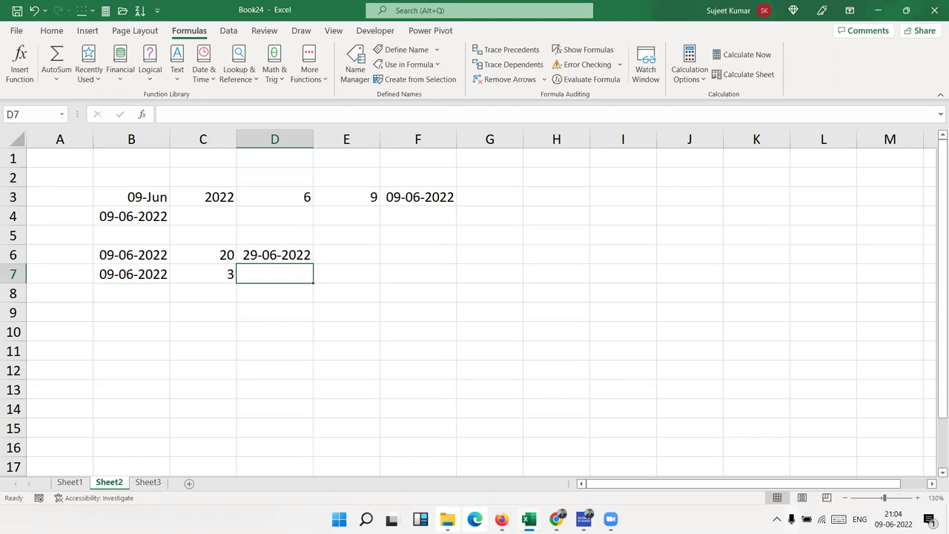
text(=ed)
key(Tab)
key(Left)
key(Left)
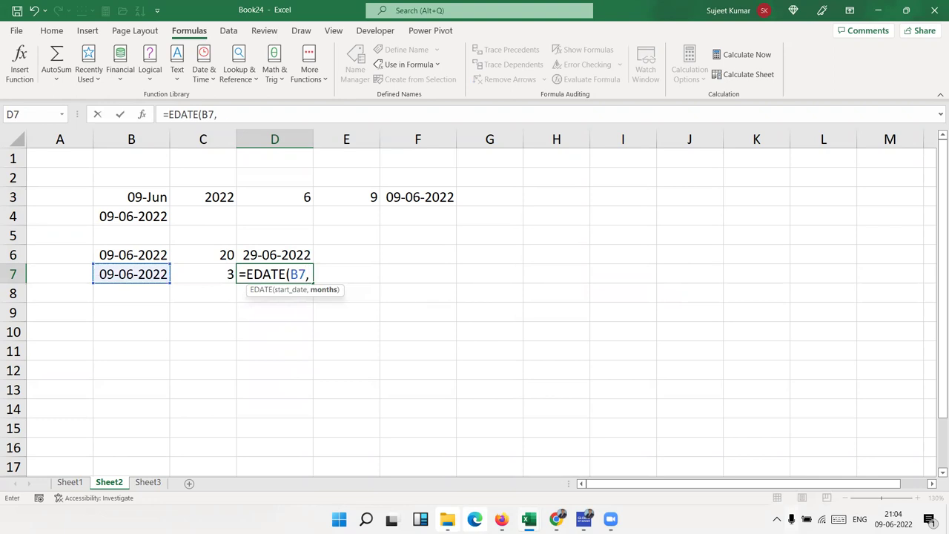
click(203, 274)
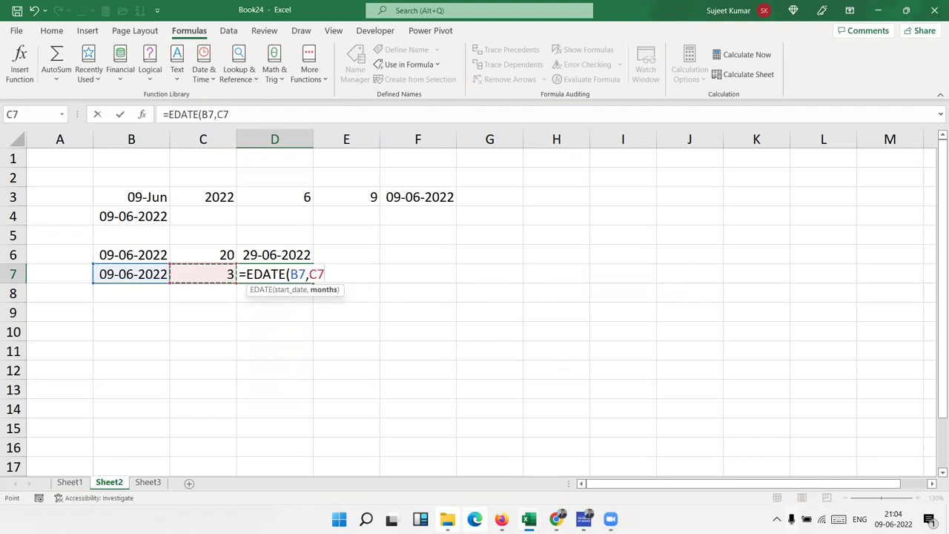
key(Return)
key(Up)
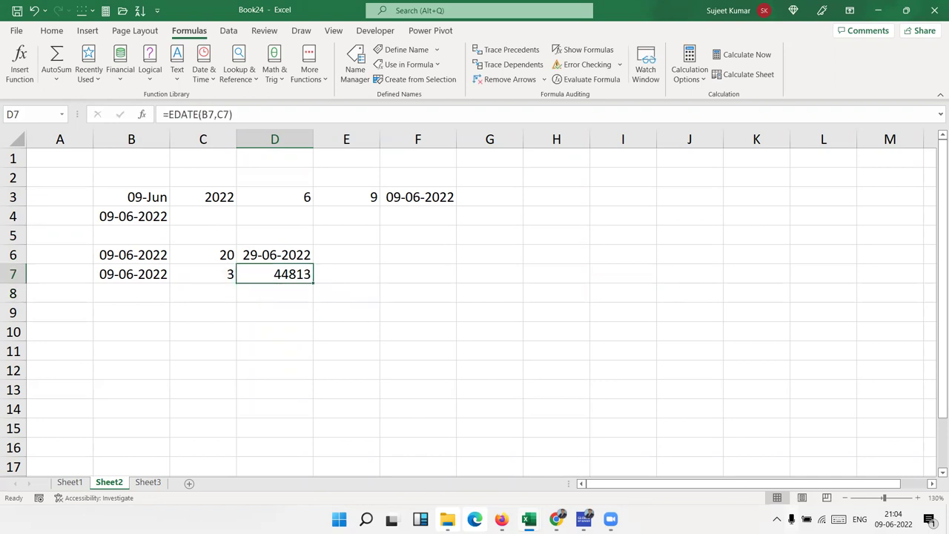
key(ctrl+shift+3)
- Try a -3 month offset in C7, undo it back to 3, and check D7's EDATE formula
click(203, 273)
text(-3)
key(Return)
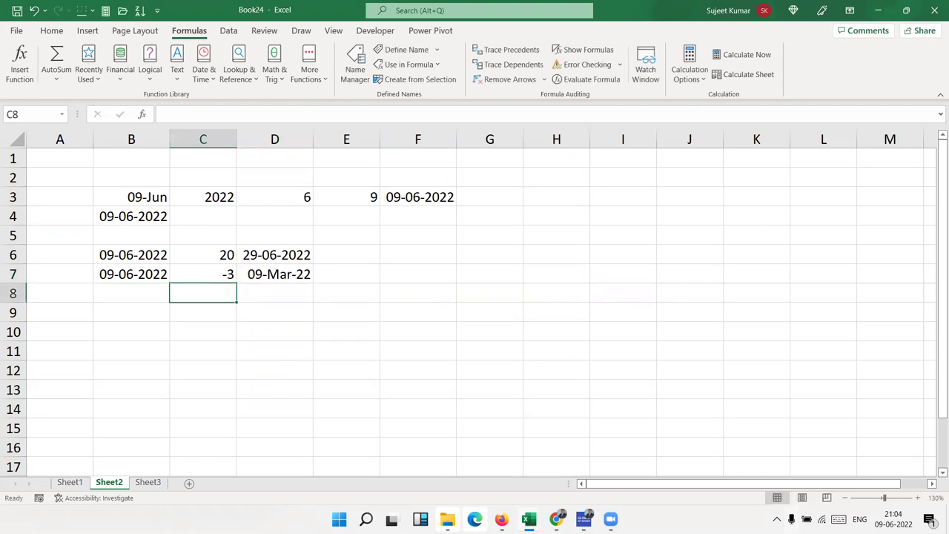
key(ctrl+z)
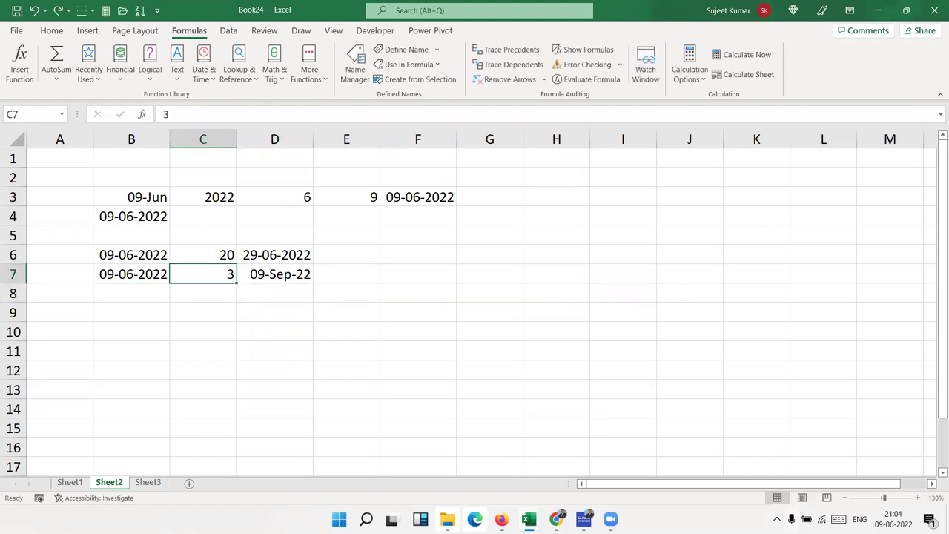
click(274, 274)
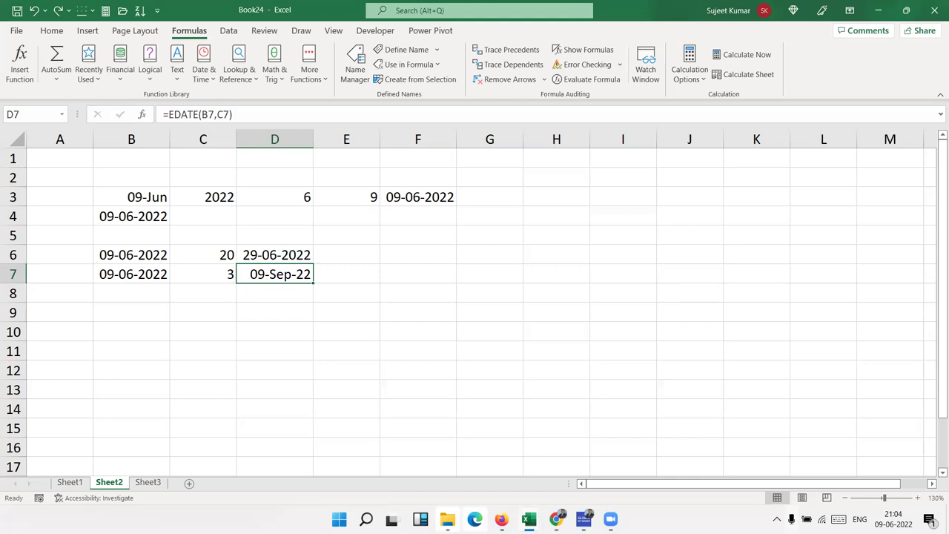
click(131, 293)
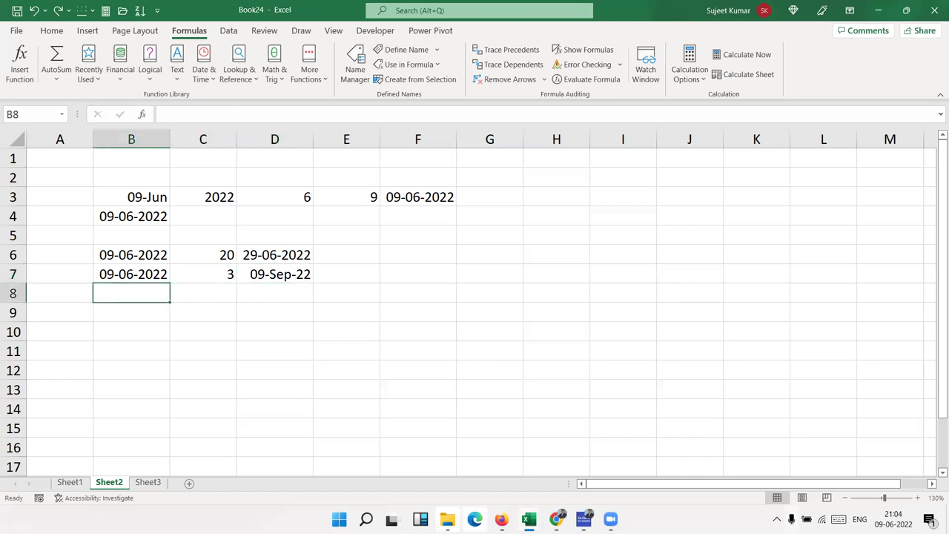
- Fill row 8 with today's date in B8 and offsets 2, 4 and 22 in C8:E8
key(ctrl+d)
click(202, 293)
text(2)
key(Tab)
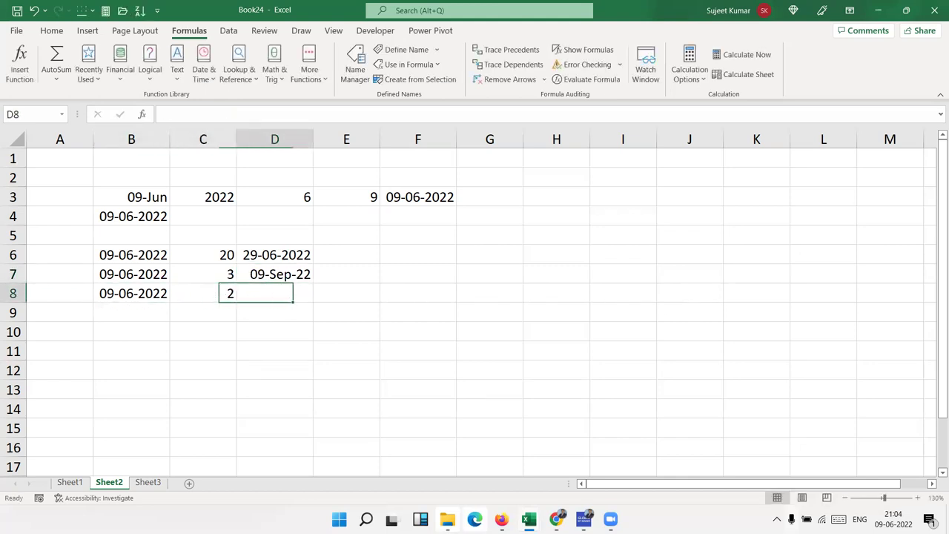
text(4)
key(Tab)
text(22)
key(Tab)
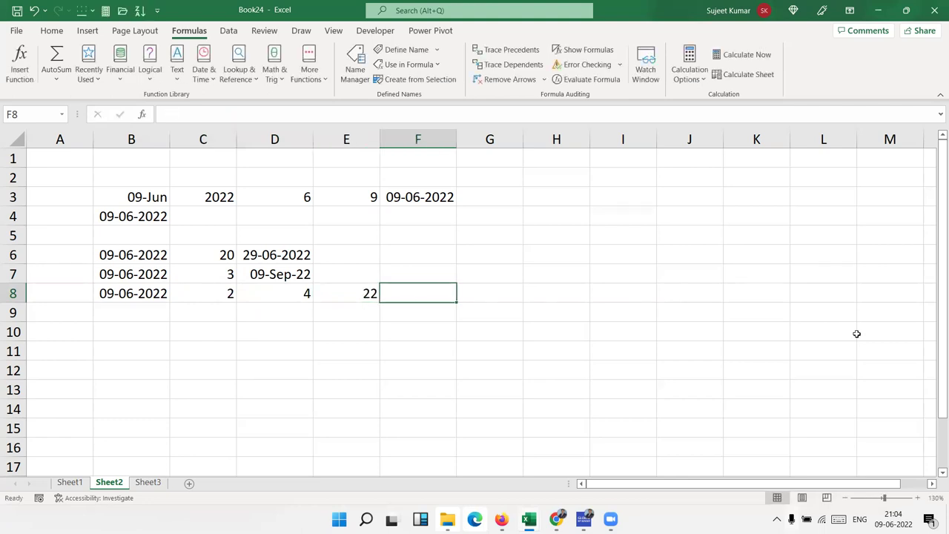
- Enter =DATE(YEAR(B8)+2,MONTH(B8)+4,DAY(B8)) in F8, accepting the parenthesis correction
click(402, 194)
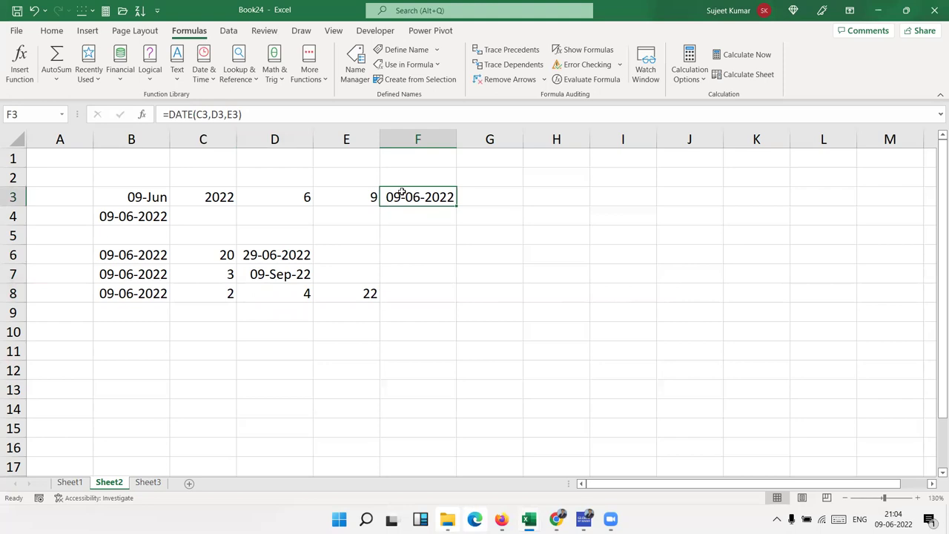
click(413, 299)
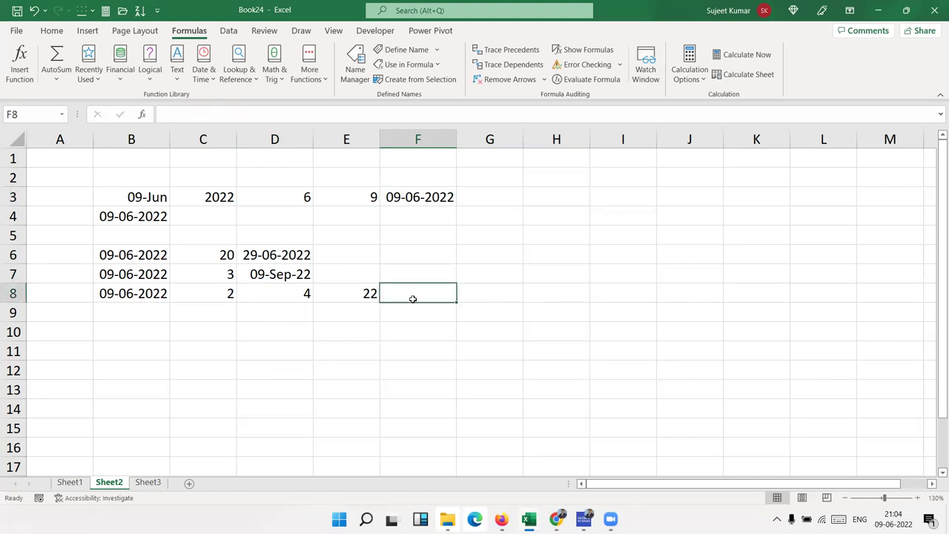
text(=date)
key(Tab)
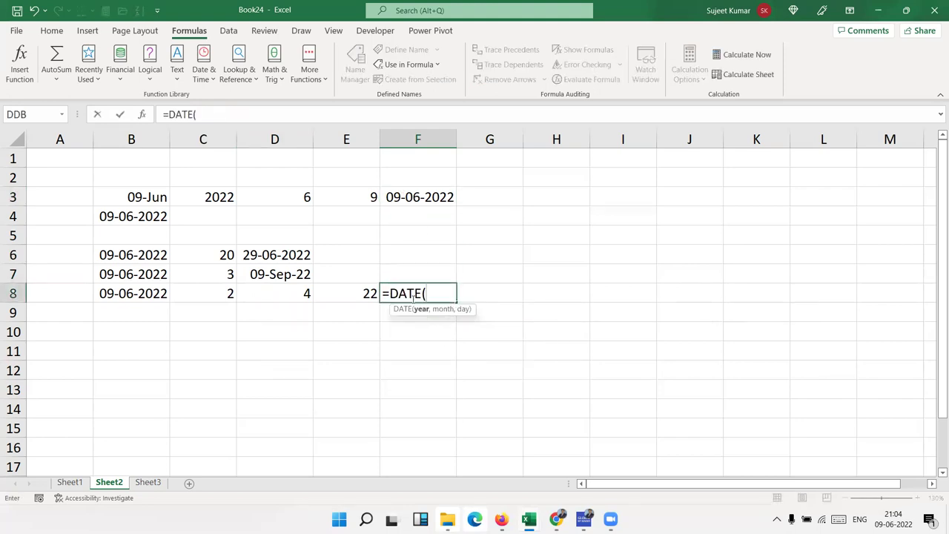
text(ye)
key(Tab)
key(Left)
key(Left)
key(Left)
key(Left)
text()+)
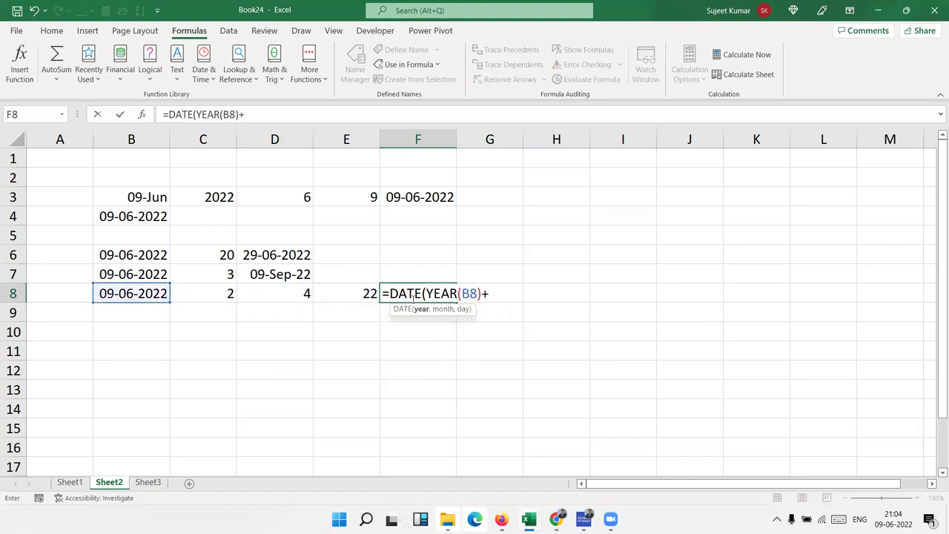
text(2,mon)
key(Tab)
key(Left)
key(Left)
key(Left)
key(Left)
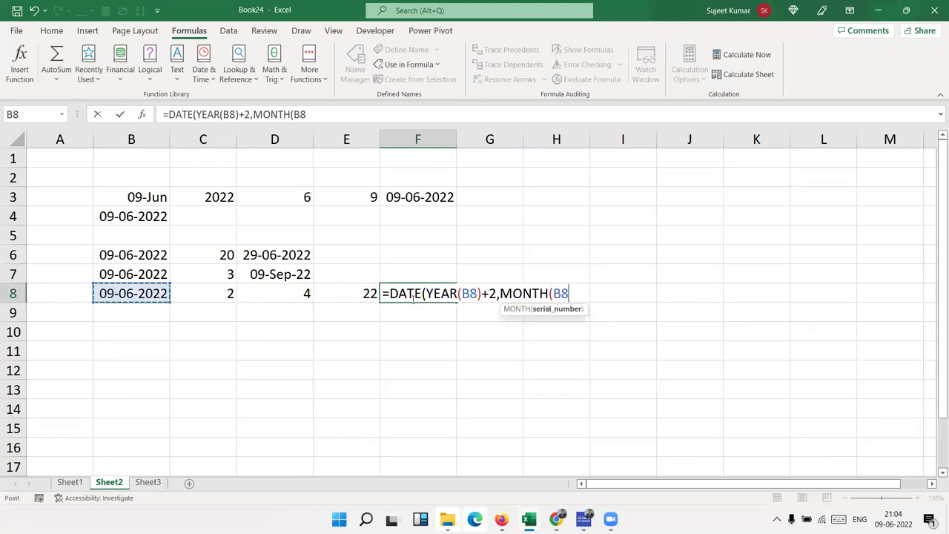
text()+4,day)
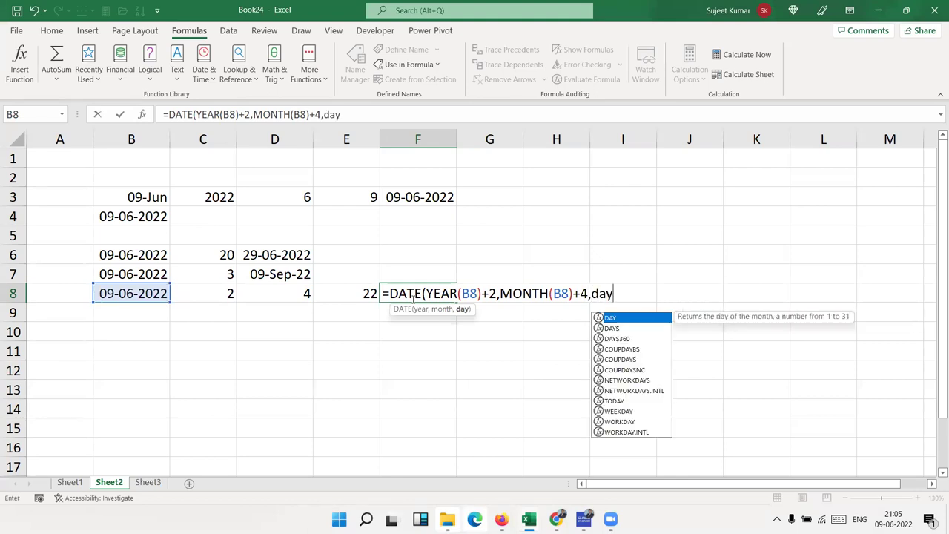
key(Tab)
key(Left)
key(Left)
key(Left)
key(Left)
text())
key(Return)
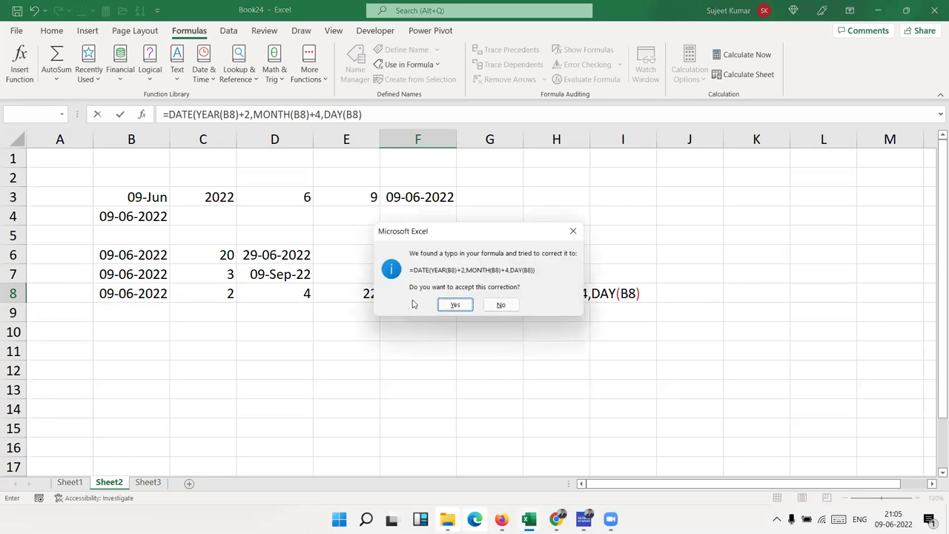
key(Return)
- Format F8 as a date so it shows 09-Oct-24, then review its formula
click(413, 299)
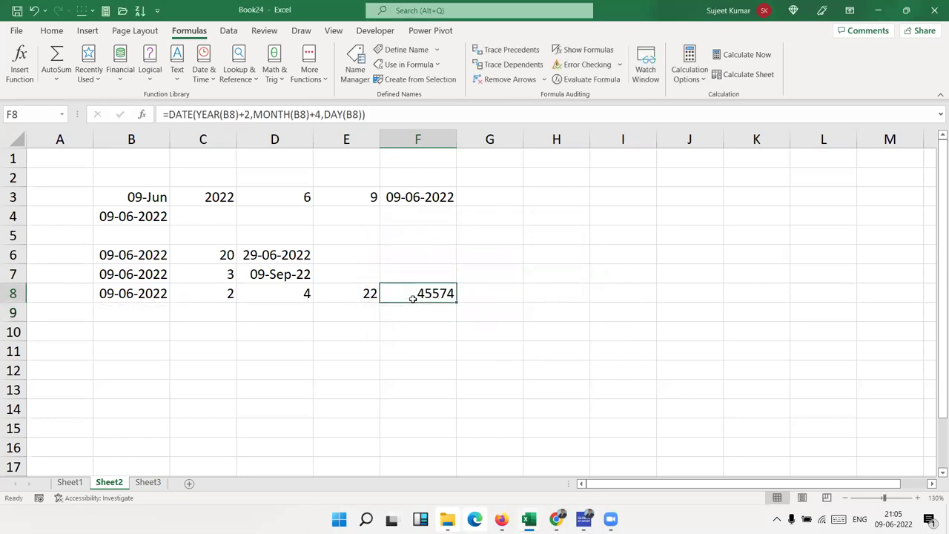
key(ctrl+shift+3)
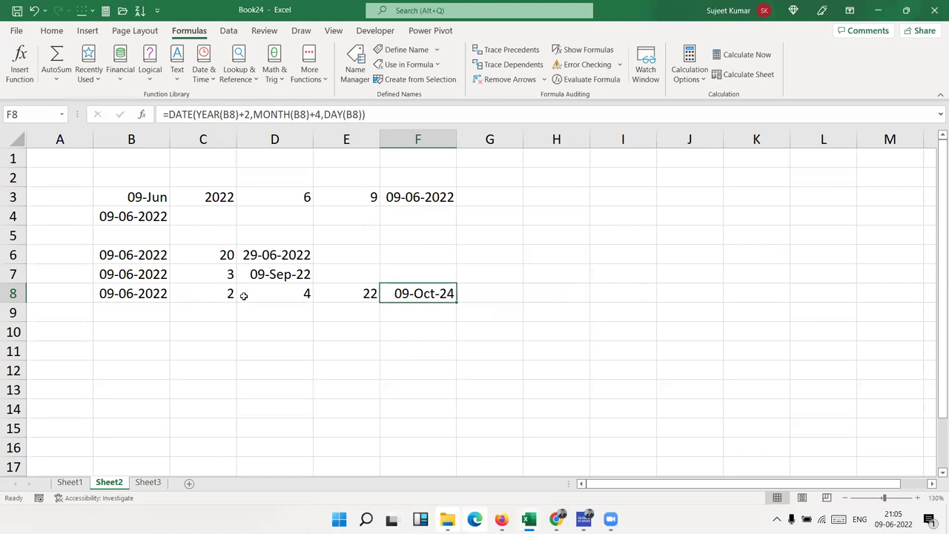
drag(234, 295, 400, 302)
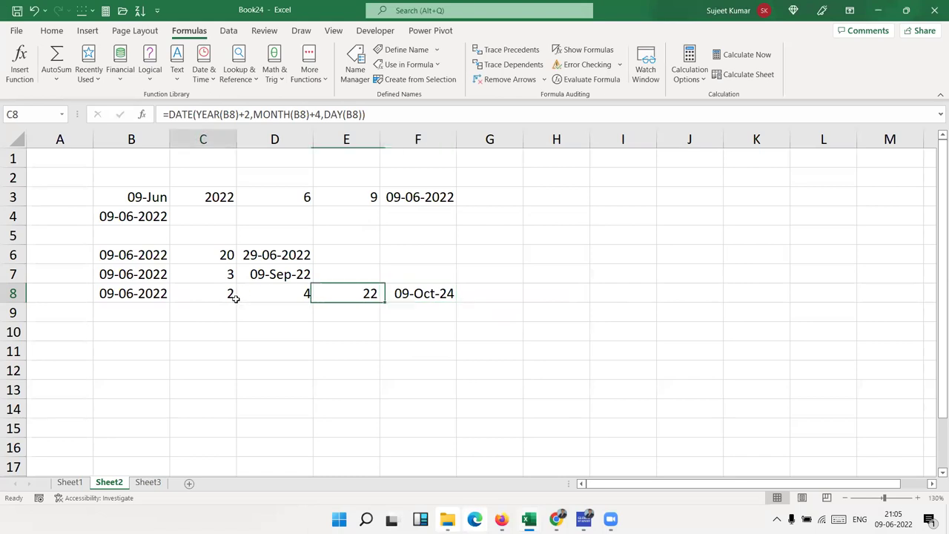
double_click(407, 294)
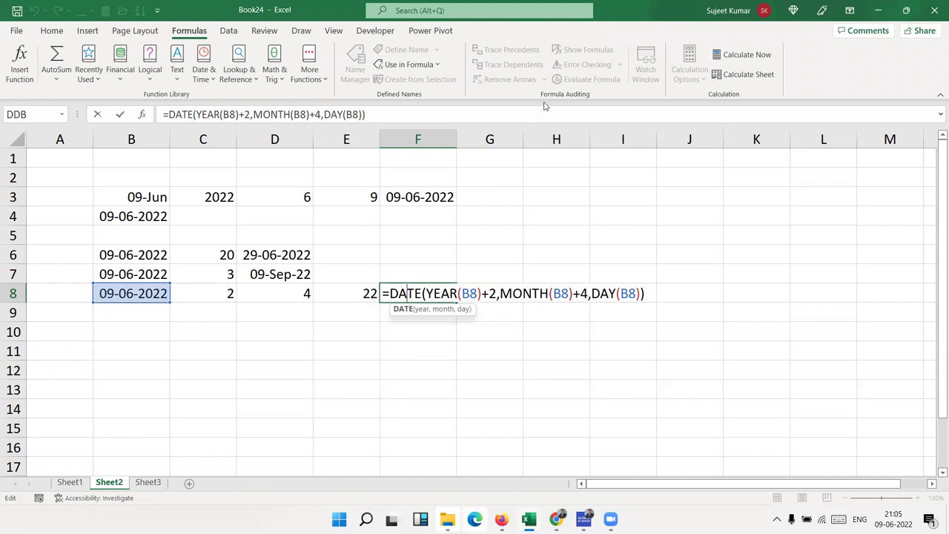
key(Return)
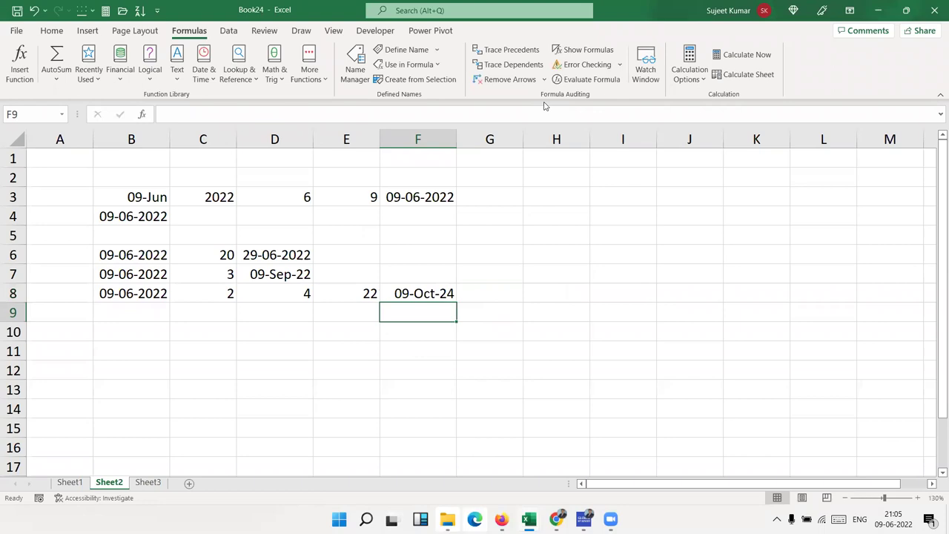
key(Down)
key(Down)
key(Left)
key(Left)
key(Left)
key(Left)
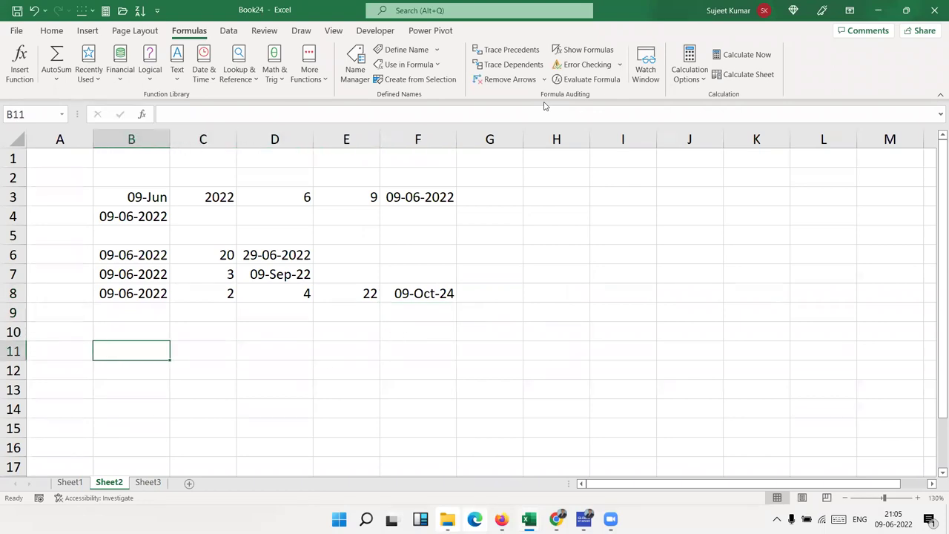
- Enter 01-Jan in B11 and today's date, 09-06-2022, in C11
text(1/1)
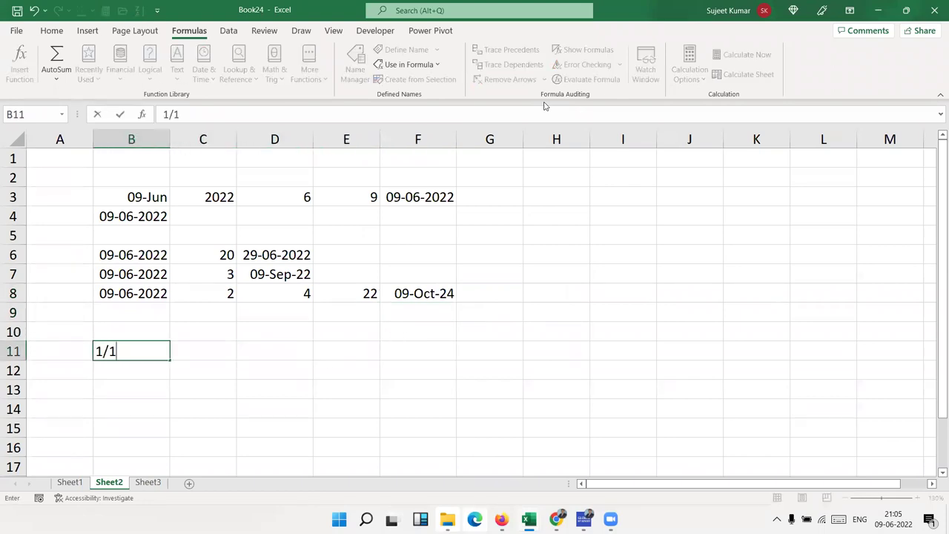
key(Tab)
key(ctrl+semicolon)
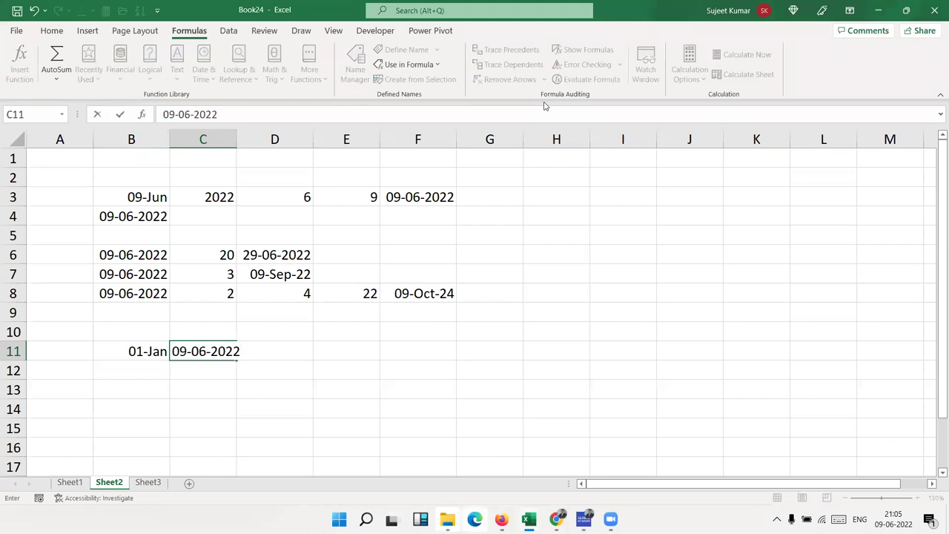
key(Return)
- Put =C11-B11 in D11 to get the 159-day difference
key(Right)
key(Up)
text(=)
key(Left)
text(-)
key(Left)
key(Left)
key(Return)
key(Up)
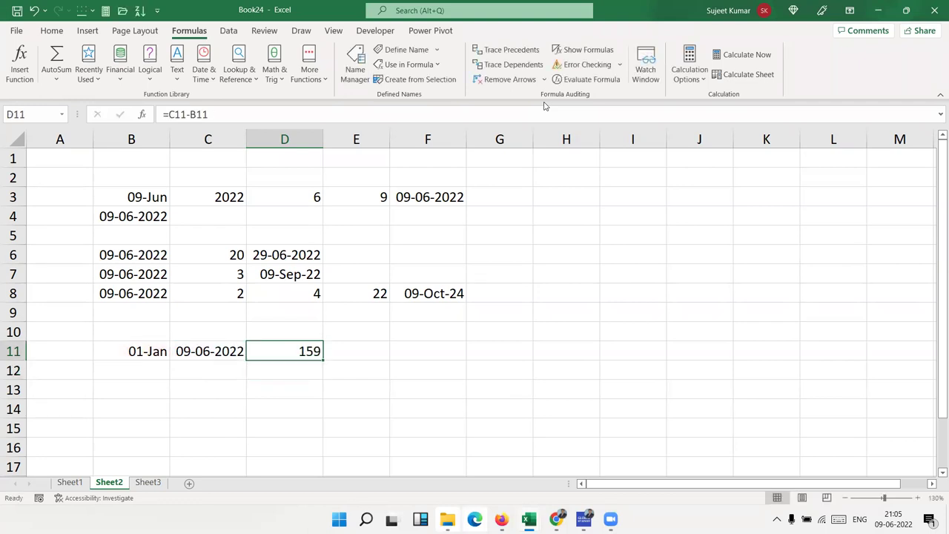
- Enter =DAYS(C11,B11) in E11, which also returns 159
key(Right)
text(=days)
key(Tab)
key(Left)
key(Left)
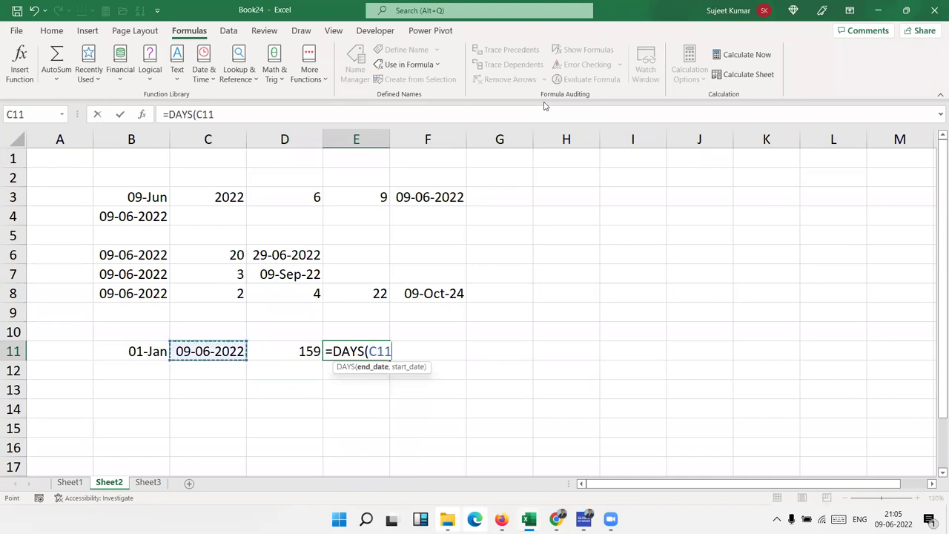
text(,)
key(Left)
key(Left)
key(Left)
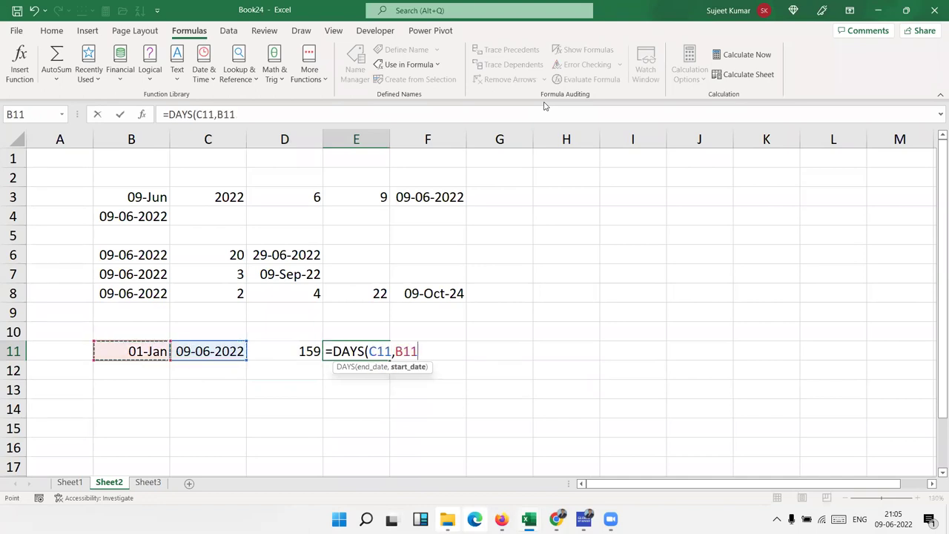
key(ctrl+Return)
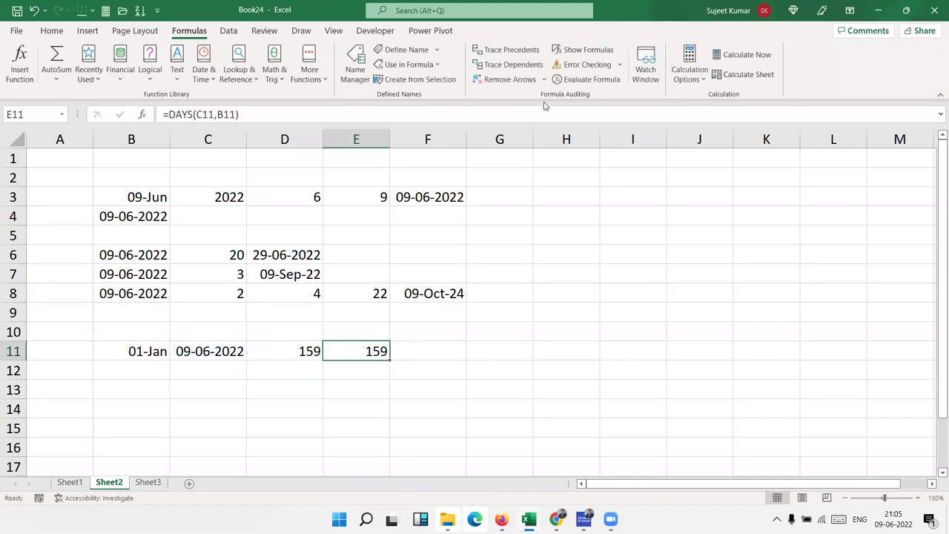
- Enter =DAYS360(B11,C11) in F11, giving 158 days between 01-Jan and 09-06-2022
key(Right)
text(=da)
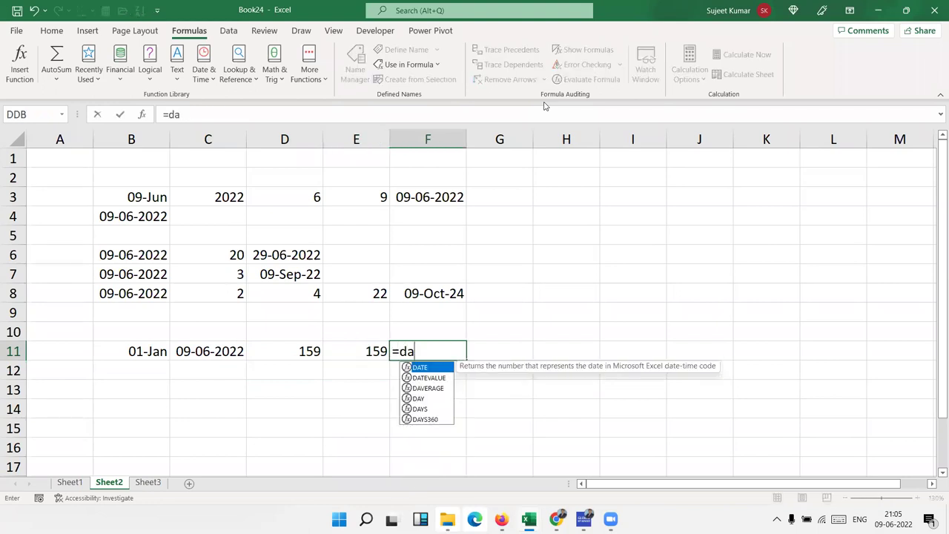
text(y)
key(Down)
key(Down)
key(Tab)
key(Left)
key(Left)
key(Left)
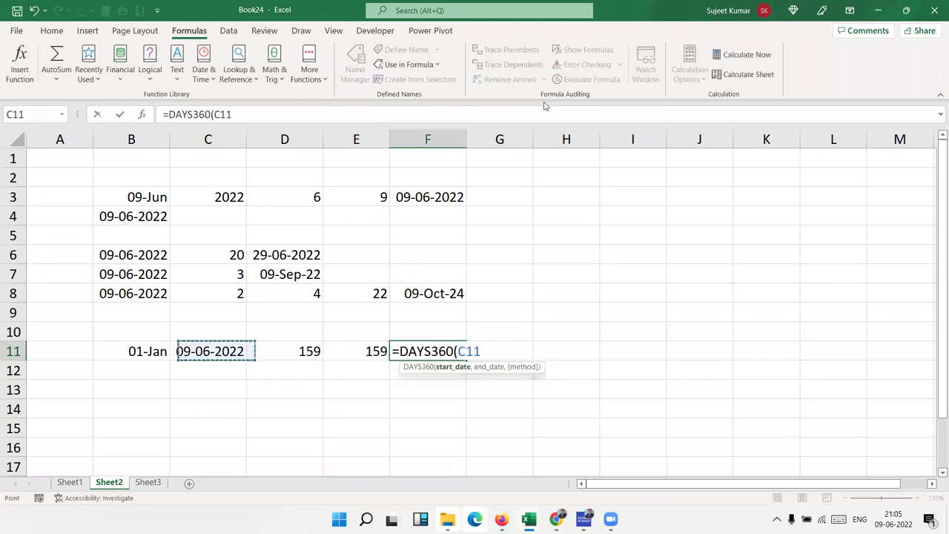
key(Left)
text(,)
key(Left)
key(Left)
key(Left)
text(,)
key(BackSpace)
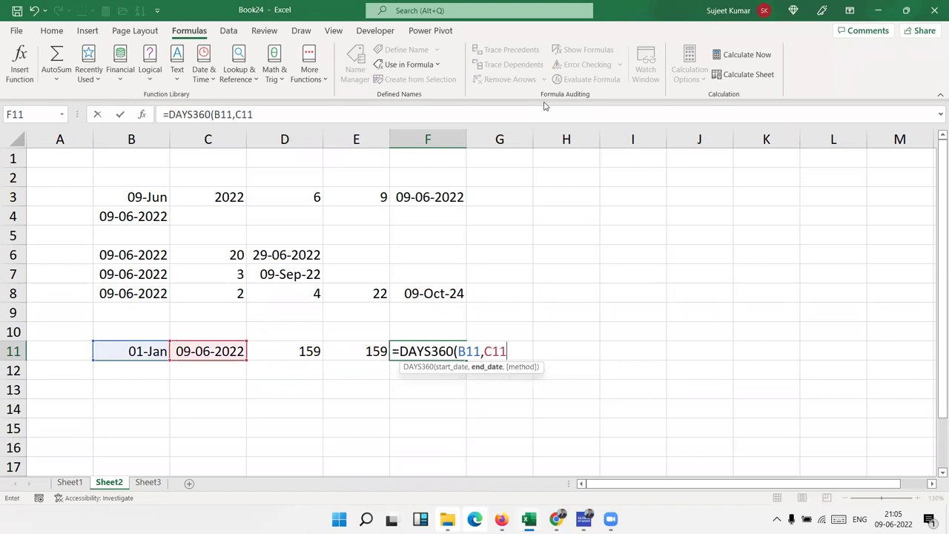
text())
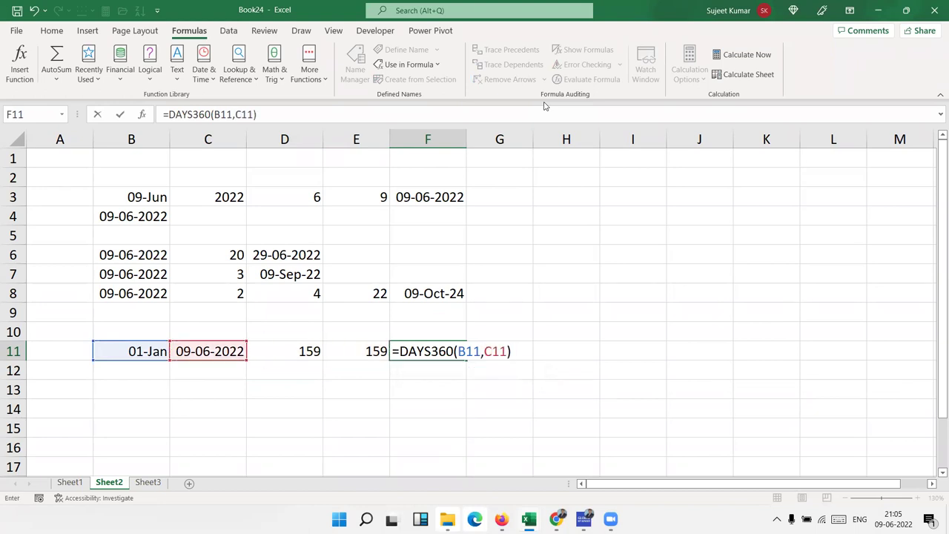
key(Return)
key(Up)
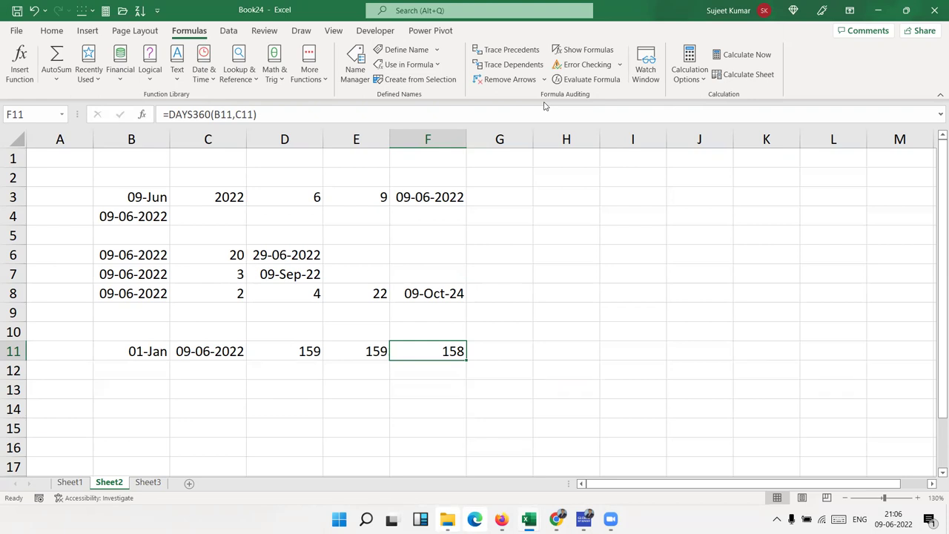
- Copy the B11:C11 dates down into row 12 with Ctrl+D
key(Left)
key(Left)
key(Left)
key(Left)
key(shift+Right)
key(shift+Down)
key(ctrl+d)
key(Right)
key(Down)
key(Down)
key(Up)
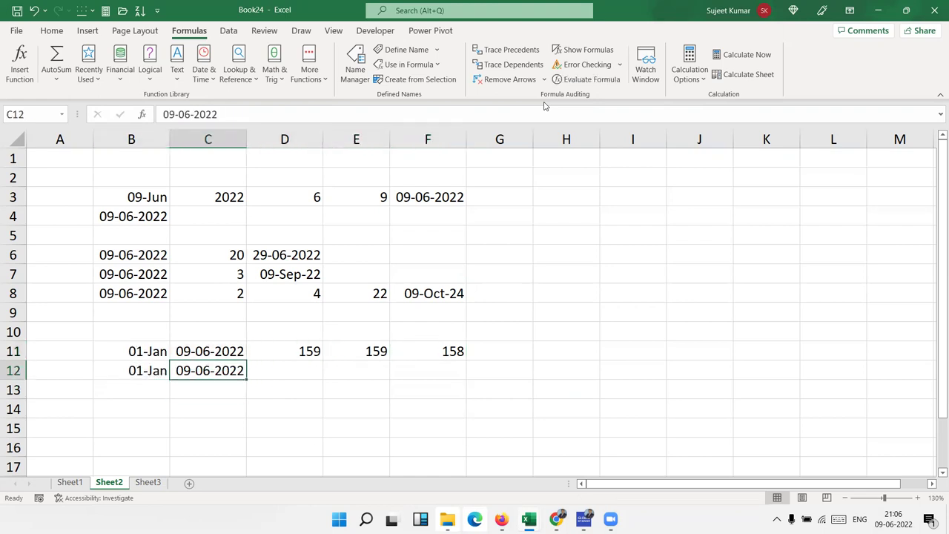
key(Right)
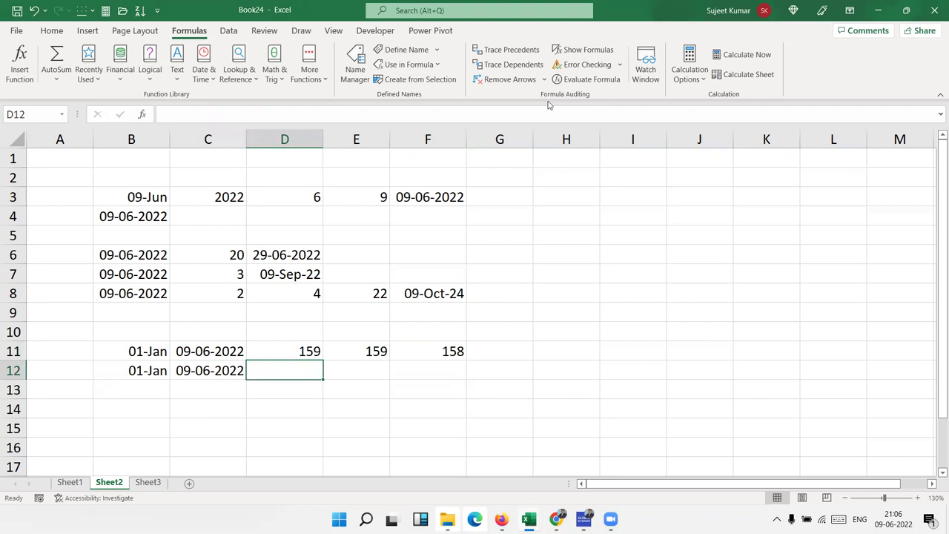
- Enter 01-Jan in H4 and 26-Jan in H5, correcting a mistaken 15-Jan
click(574, 222)
text(1/1)
key(Return)
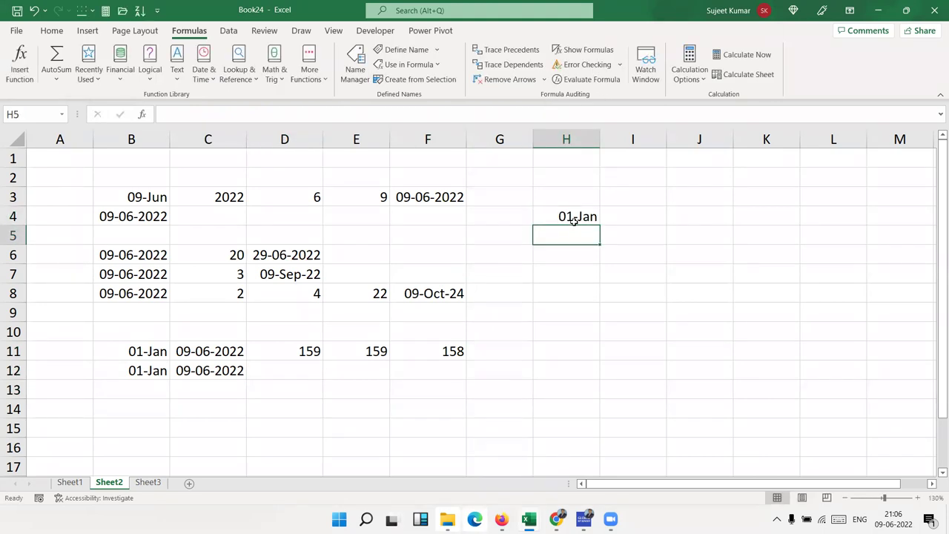
text(1/)
key(Escape)
text(15/1)
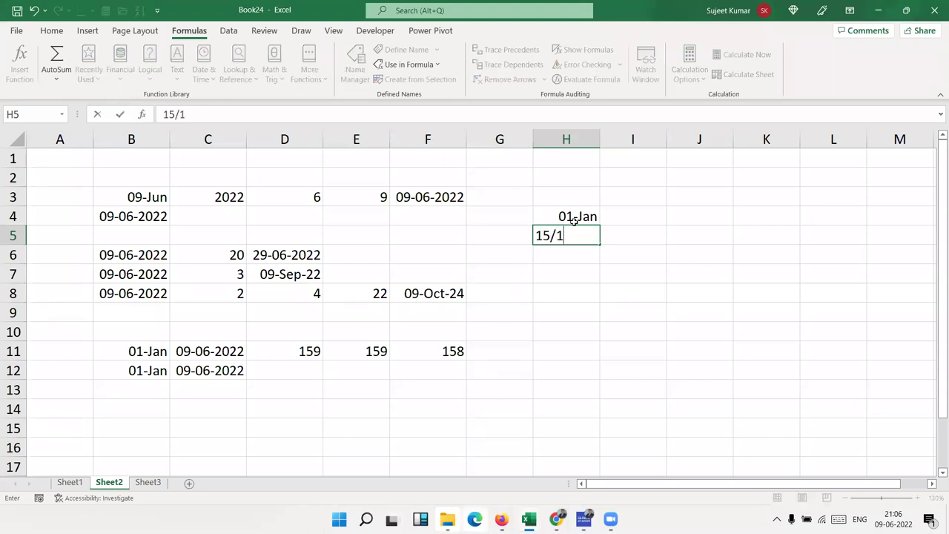
key(Return)
key(Up)
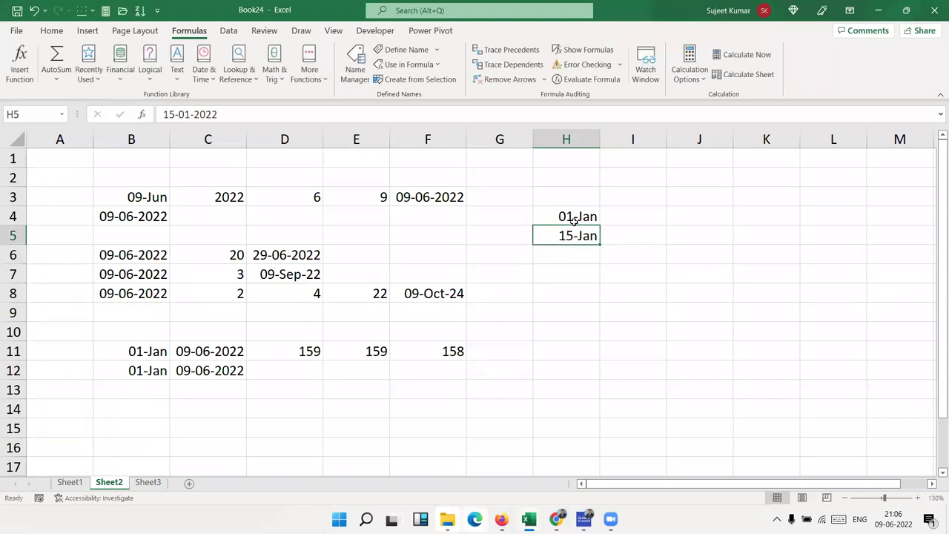
text(1)
key(Escape)
text(26/1)
key(Return)
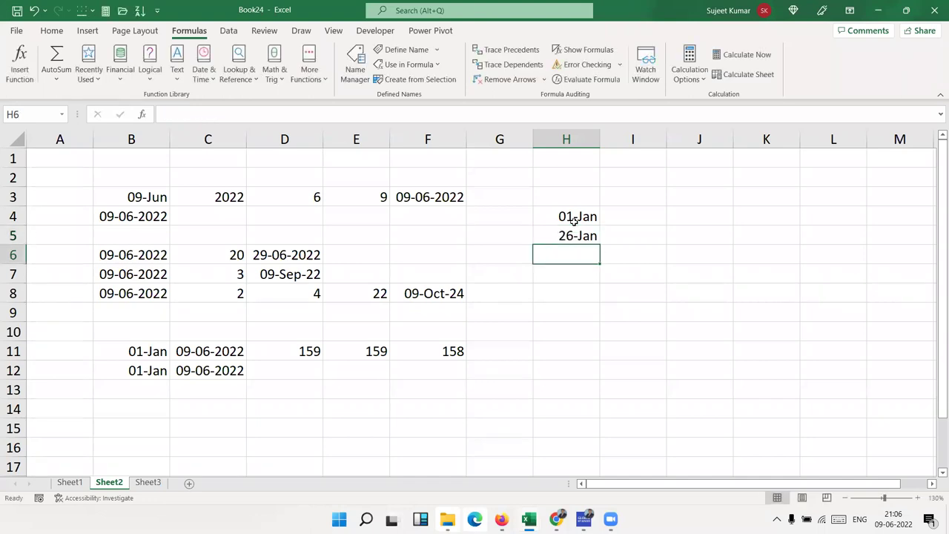
- Add 17-Mar, 14-Jan and 12-Apr in H6 through H8
text(17/)
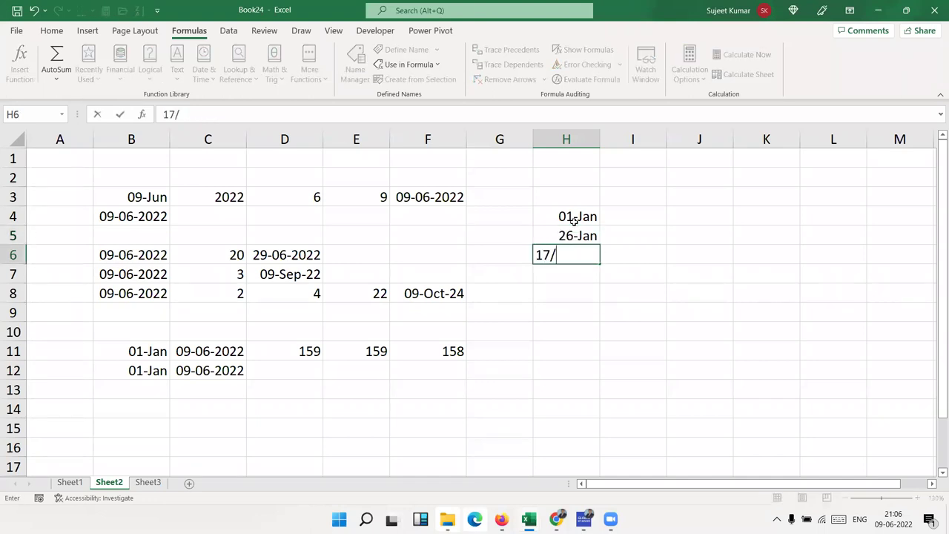
text(3)
key(Return)
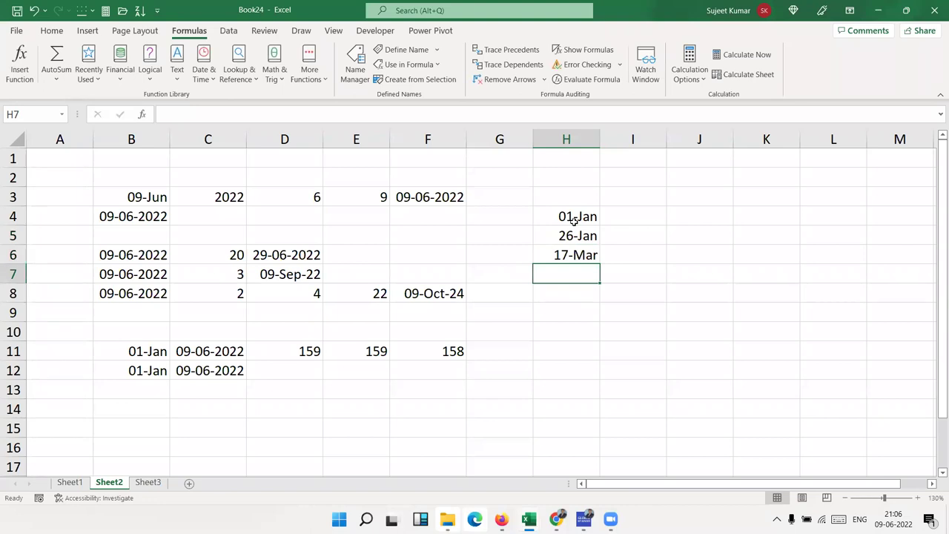
text(14/1)
key(Return)
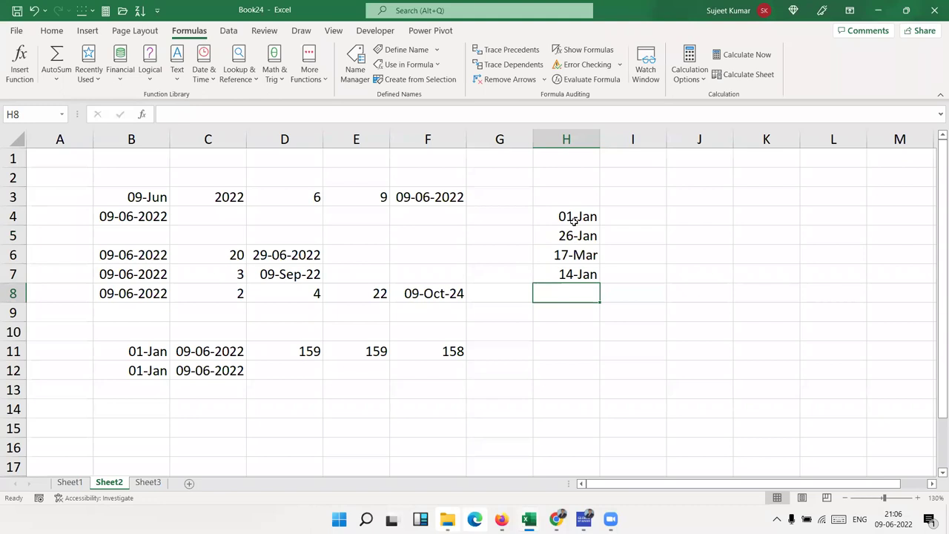
text(4)
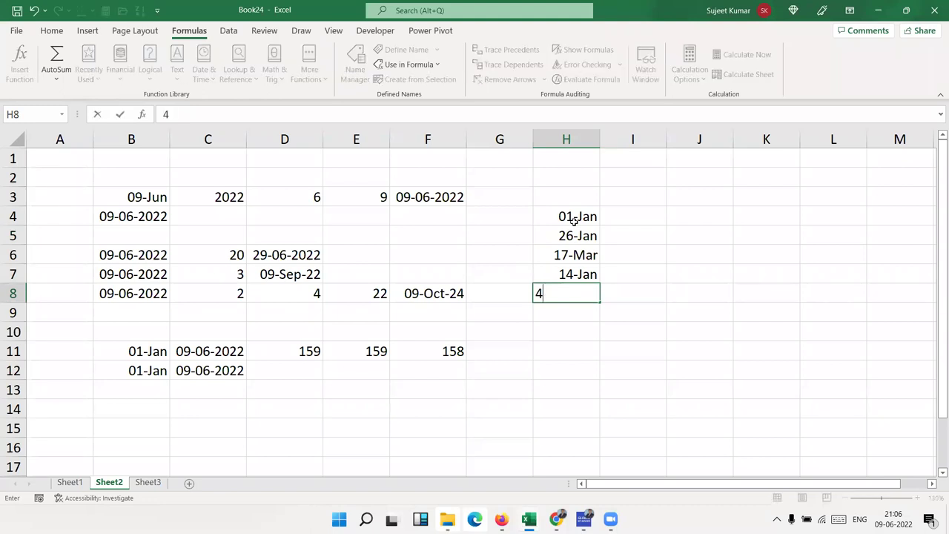
text(1)
key(Escape)
text(12/)
text(4)
key(Return)
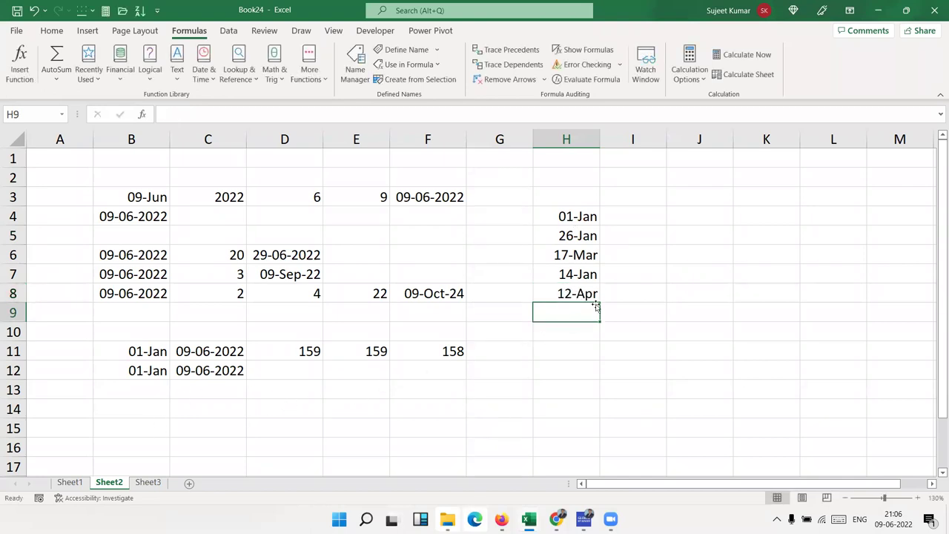
- Enter =NETWORKDAYS(B12,C12,H4:H8) in D12, returning 110 working days
click(262, 367)
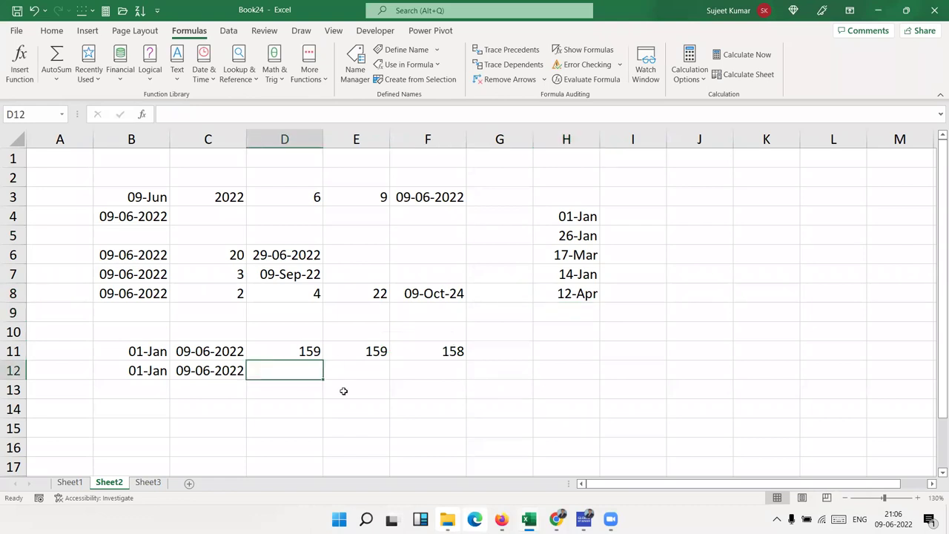
text(=net)
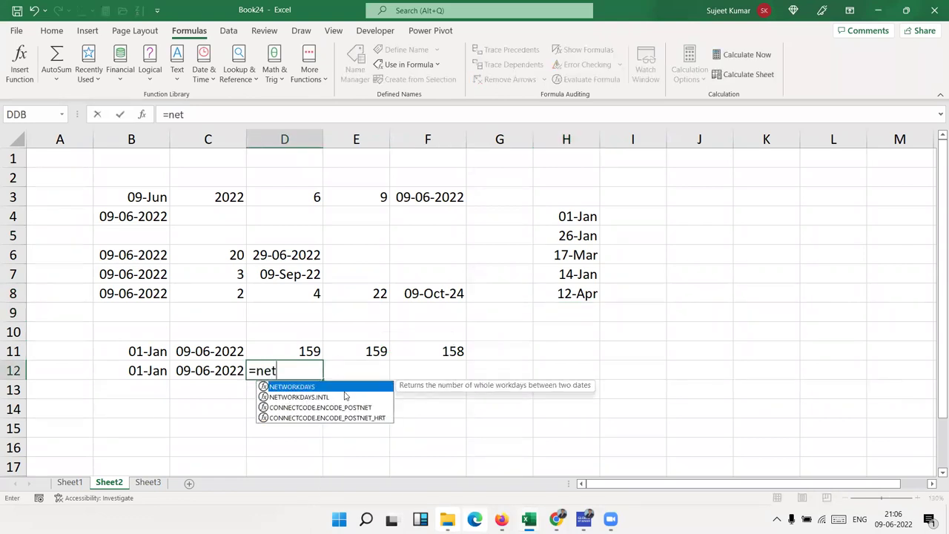
key(Tab)
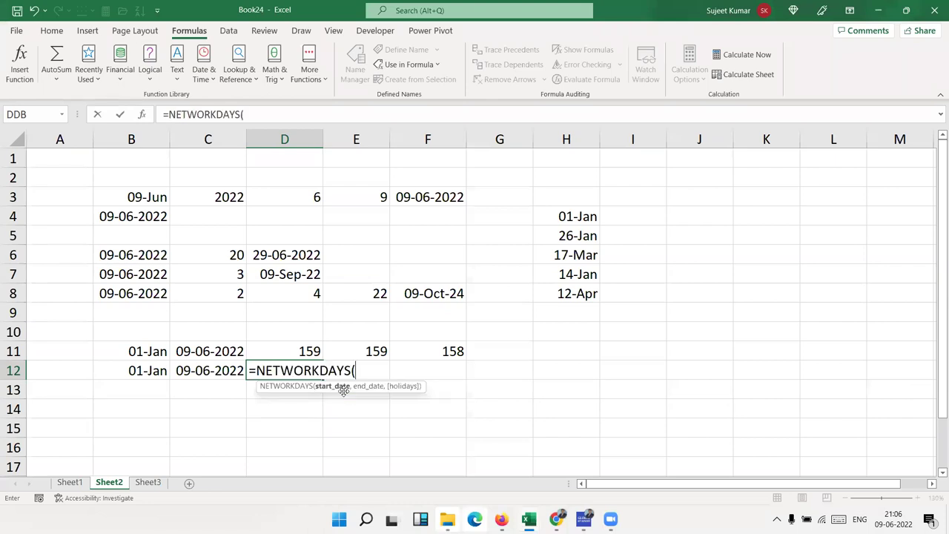
click(158, 372)
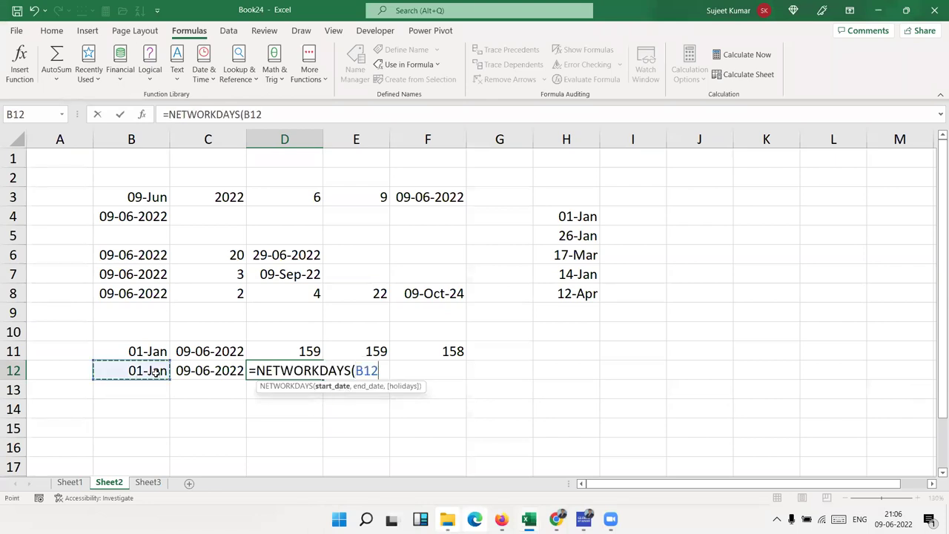
text(,)
click(231, 374)
text(,)
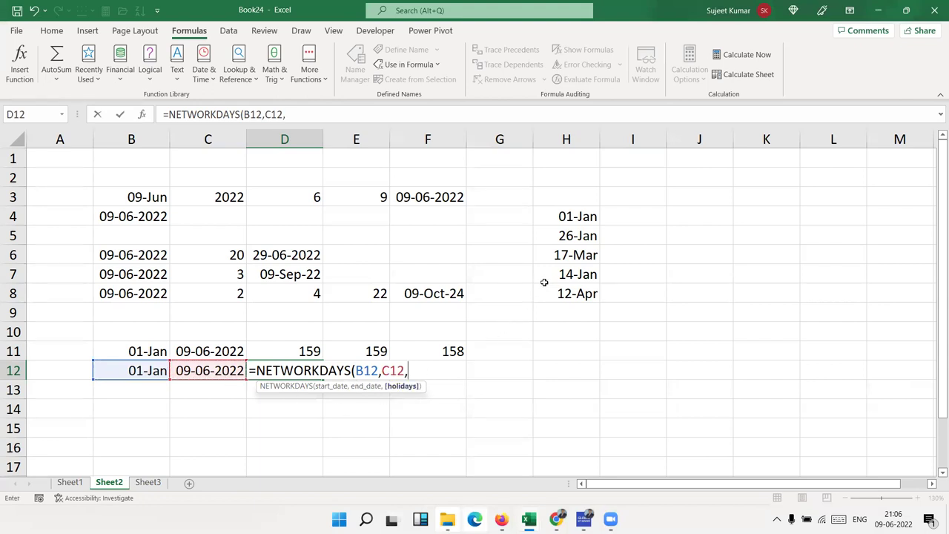
drag(567, 216, 566, 293)
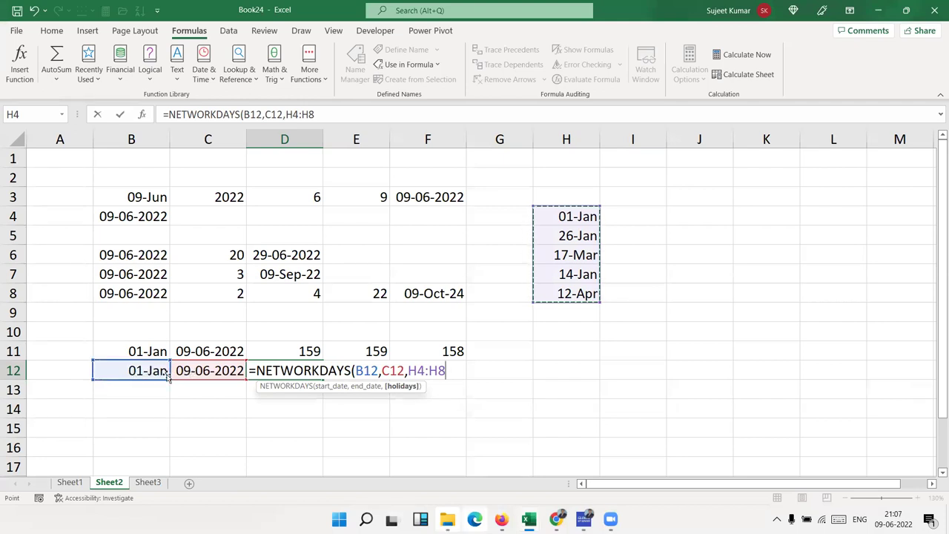
key(Return)
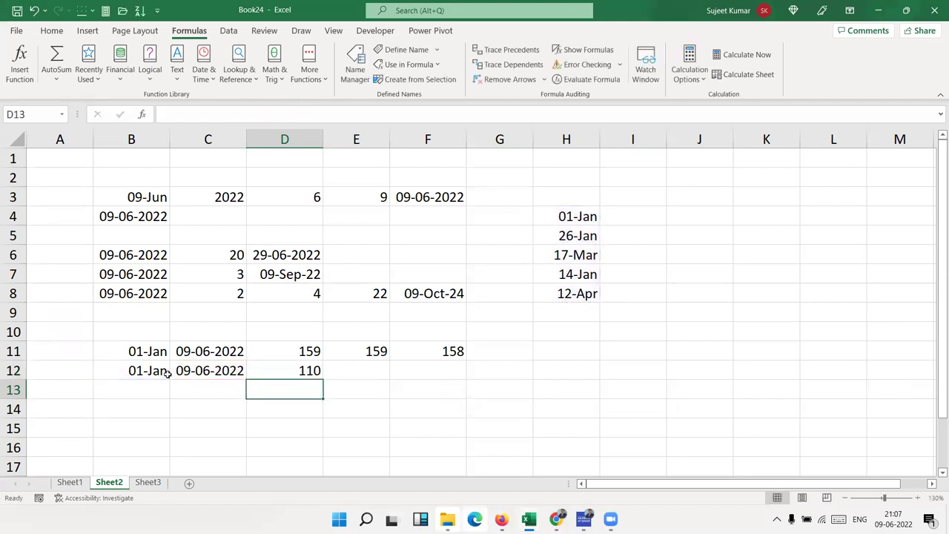
key(Up)
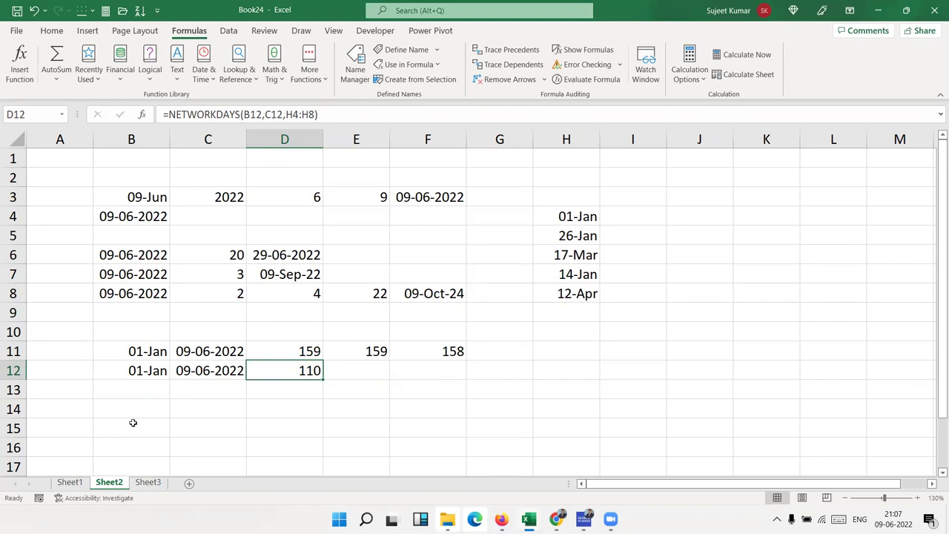
- Fill the B12:C12 dates down into row 13 with Ctrl+D
key(Left)
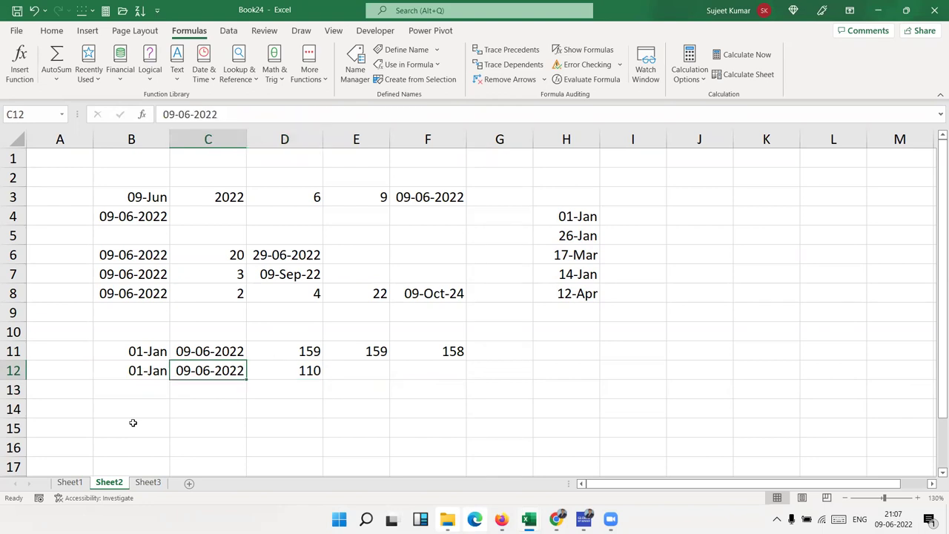
key(shift+Left)
key(shift+Down)
key(ctrl+d)
key(Right)
key(Down)
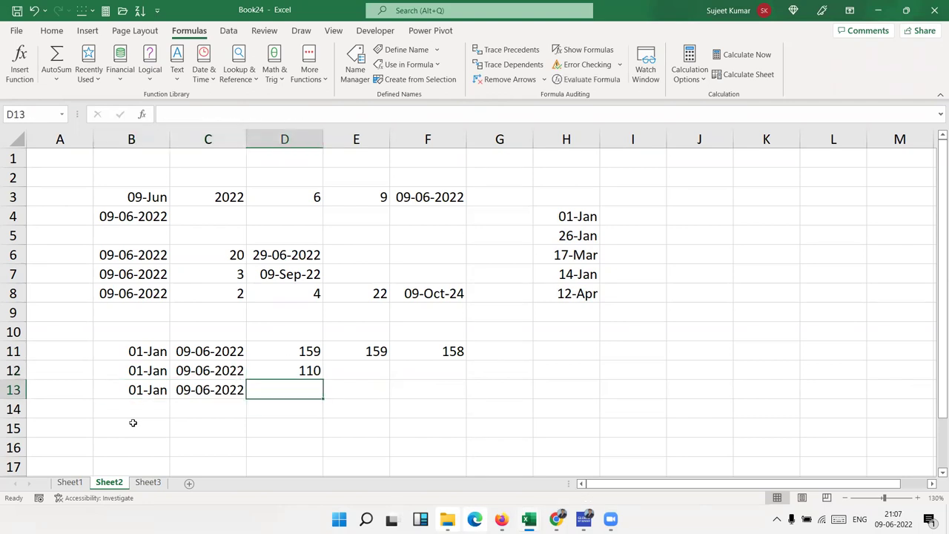
- Start =NETWORKDAYS.INTL in D13 with B13 and C13 as start and end dates
text(=nw)
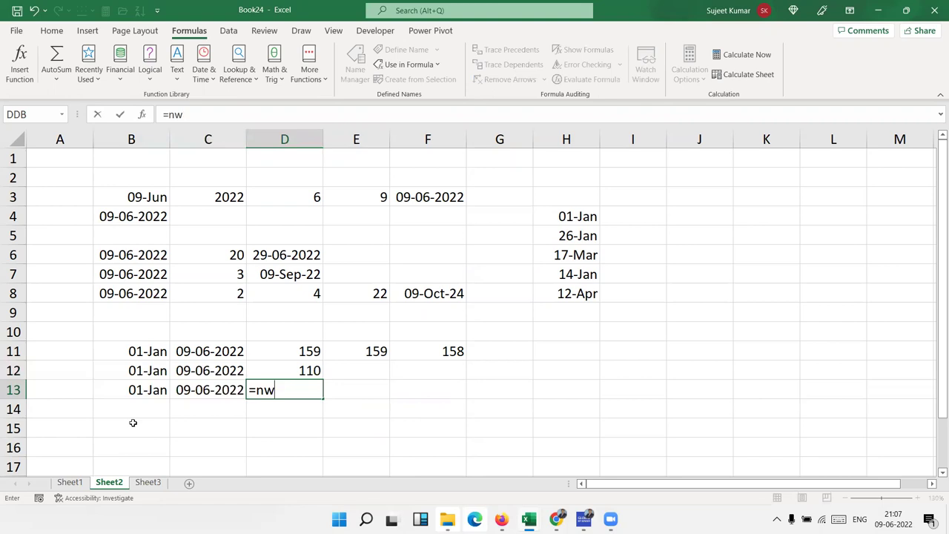
key(BackSpace)
text(et)
key(Down)
key(Tab)
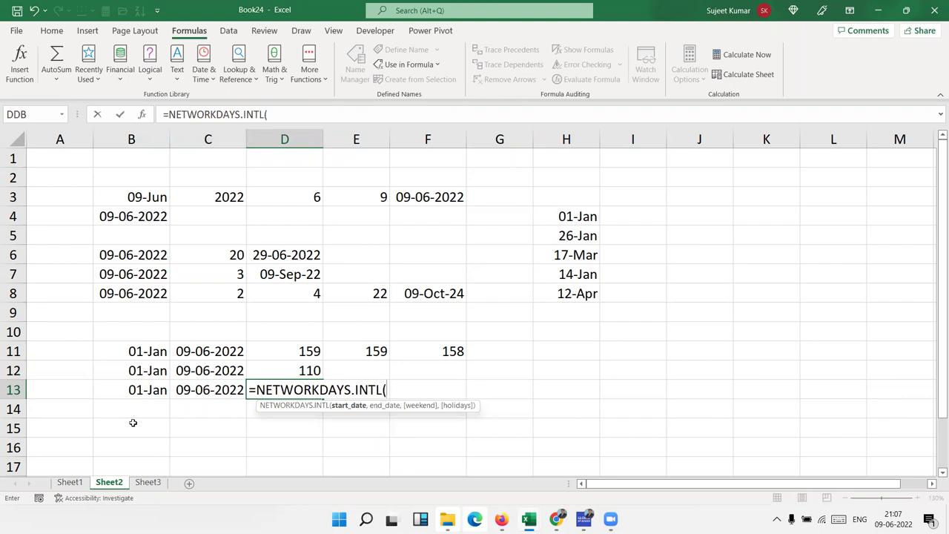
key(Left)
key(Left)
text(,)
key(Left)
text(,)
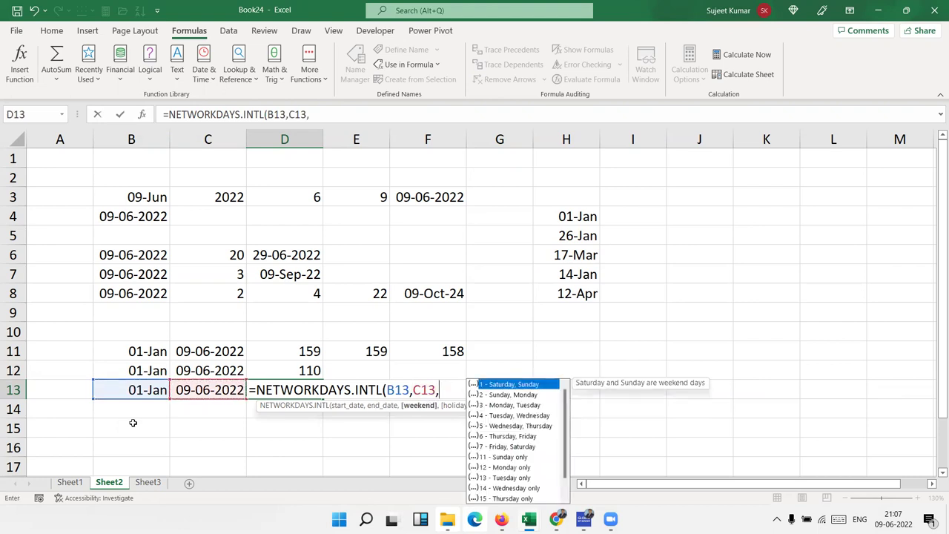
- Choose weekend code 11 (Sunday only) and holidays H4:H8, giving 132 working days
key(Down)
key(Down)
key(Down)
key(Down)
key(Down)
key(Down)
key(Down)
key(Down)
key(Down)
key(Down)
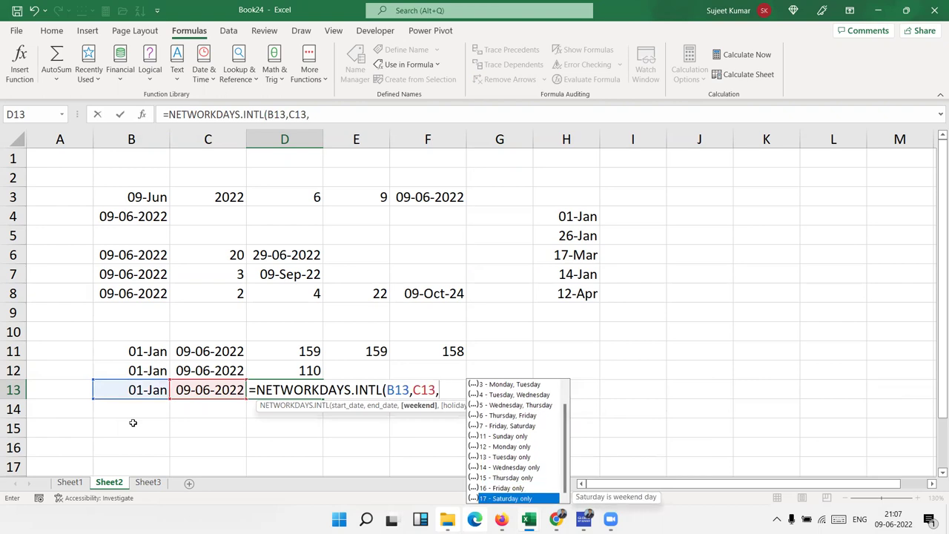
key(Up)
key(Up)
key(Up)
key(Up)
key(Up)
key(Up)
key(Up)
key(Up)
key(Up)
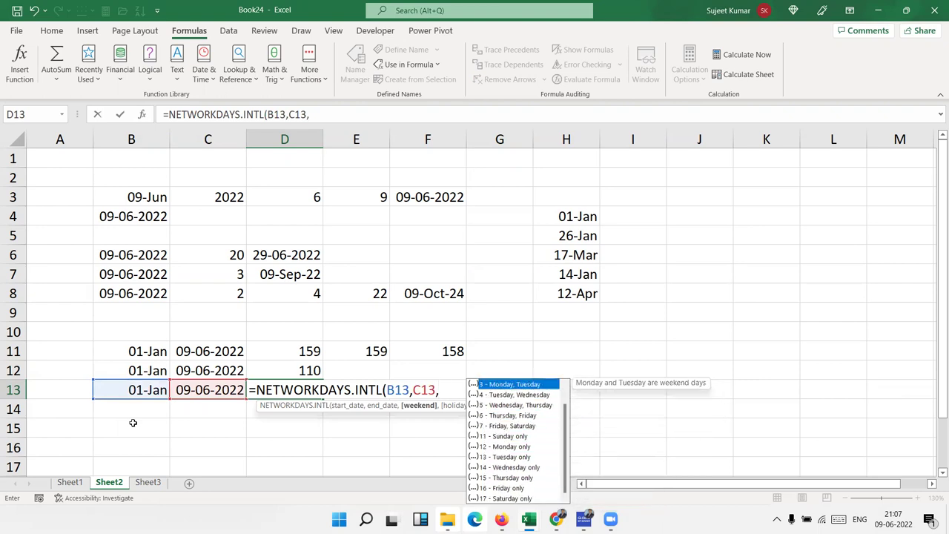
key(Up)
key(Up)
key(Down)
key(Up)
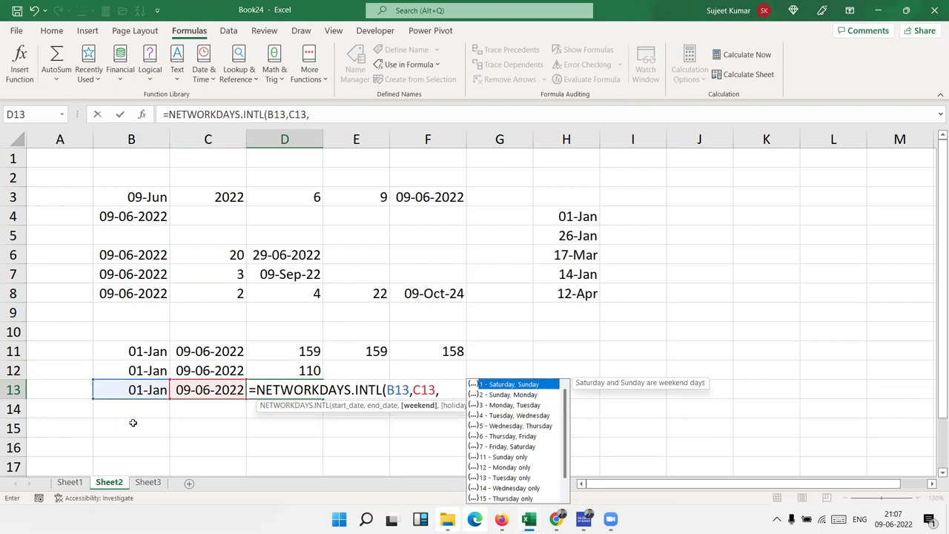
key(Down)
key(Down)
key(Down)
key(Down)
key(Down)
key(Down)
key(Down)
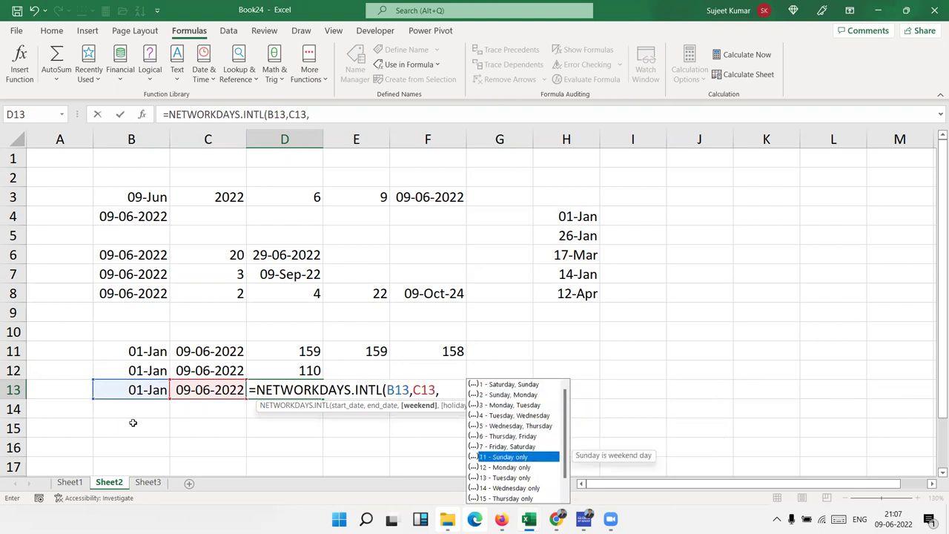
key(Tab)
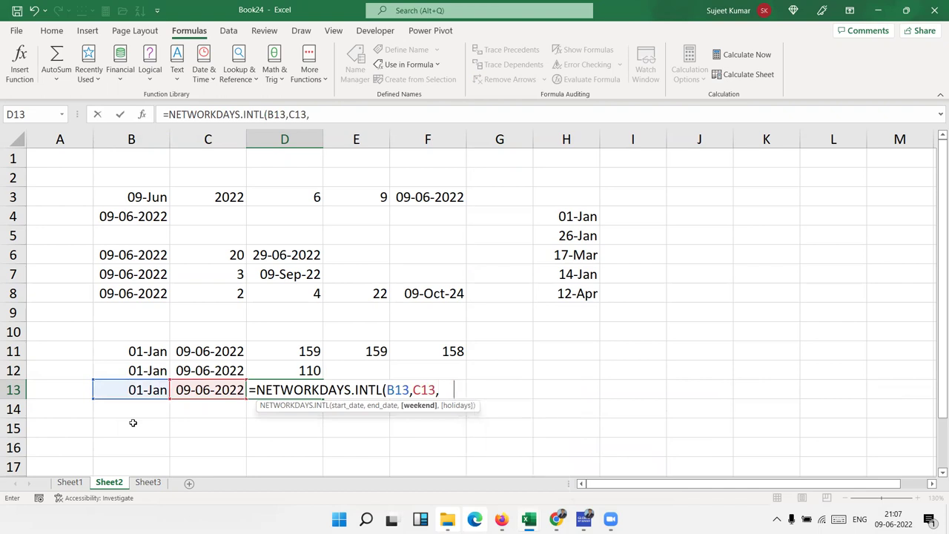
text(11,)
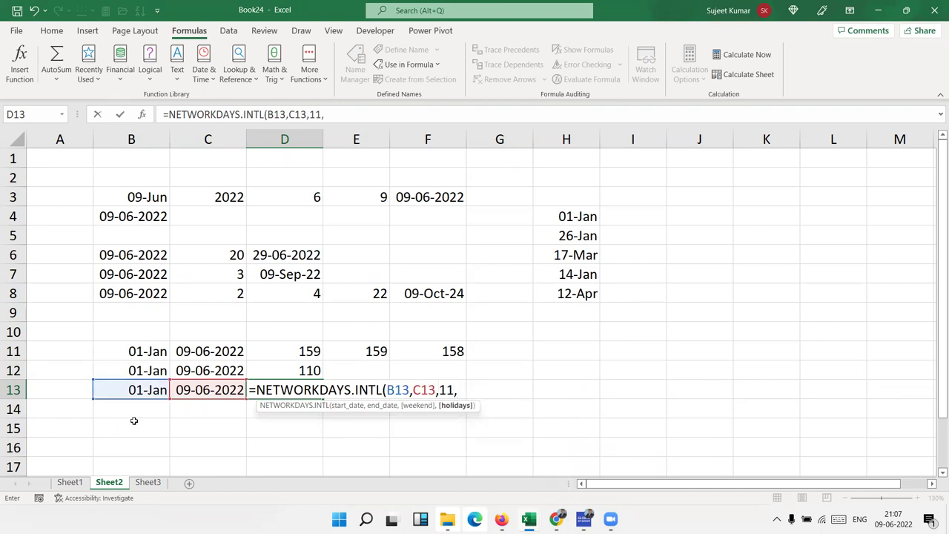
drag(558, 219, 571, 286)
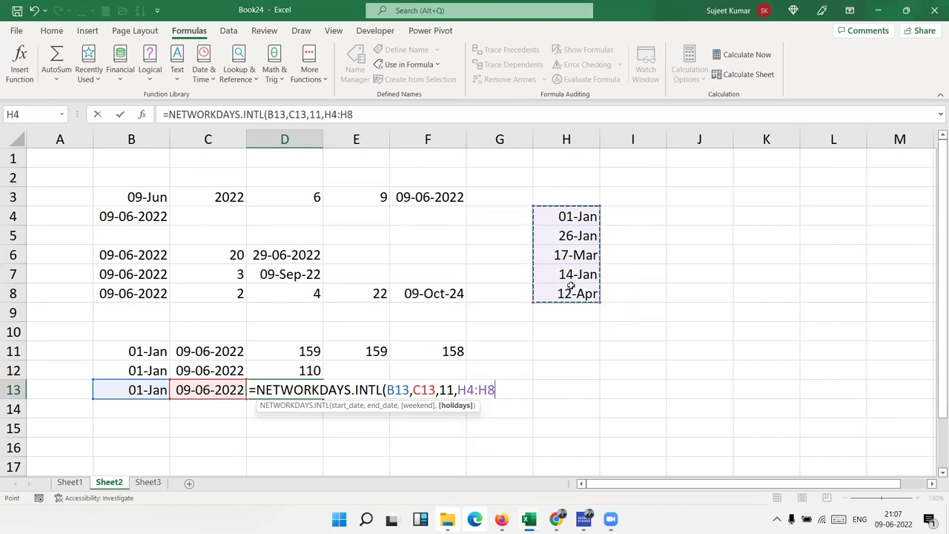
text())
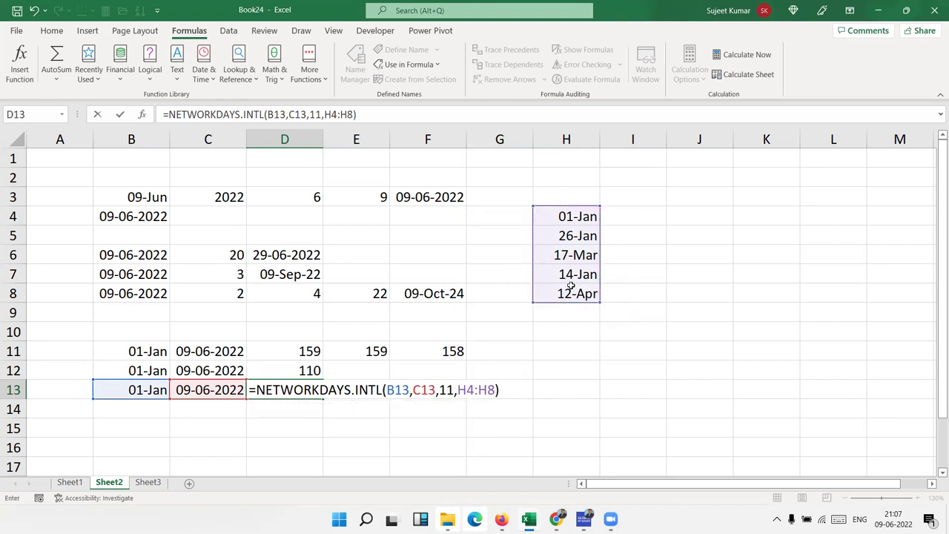
key(Return)
key(Return)
key(Up)
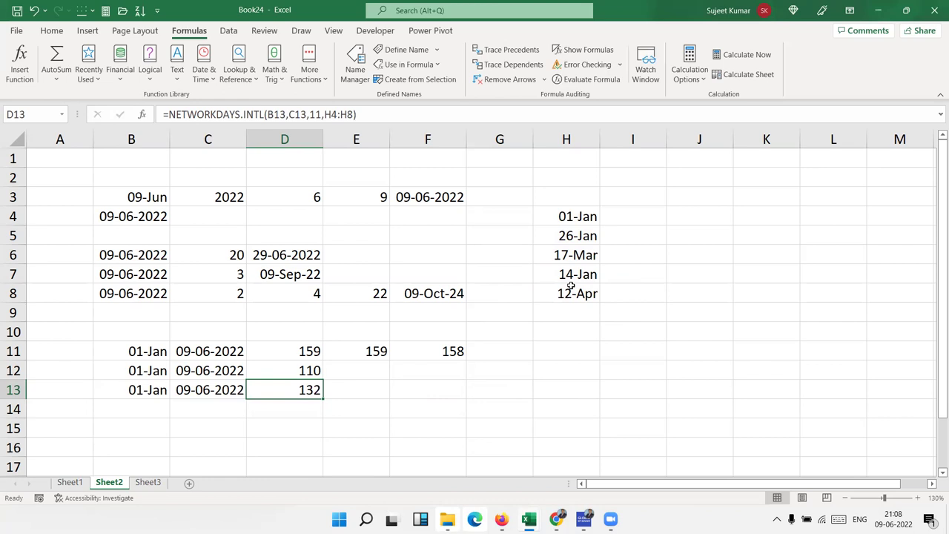
- Enter today's date 09-06-2022 in B15 and 15 in C15 as a General number
key(Down)
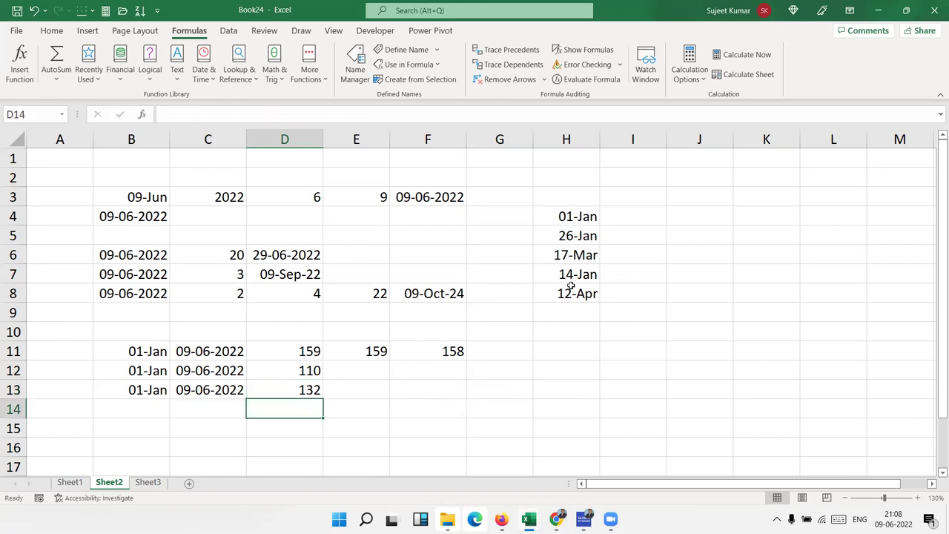
key(Down)
key(Left)
key(Left)
key(Left)
key(Right)
text(wor)
key(BackSpace)
key(BackSpace)
key(BackSpace)
key(Escape)
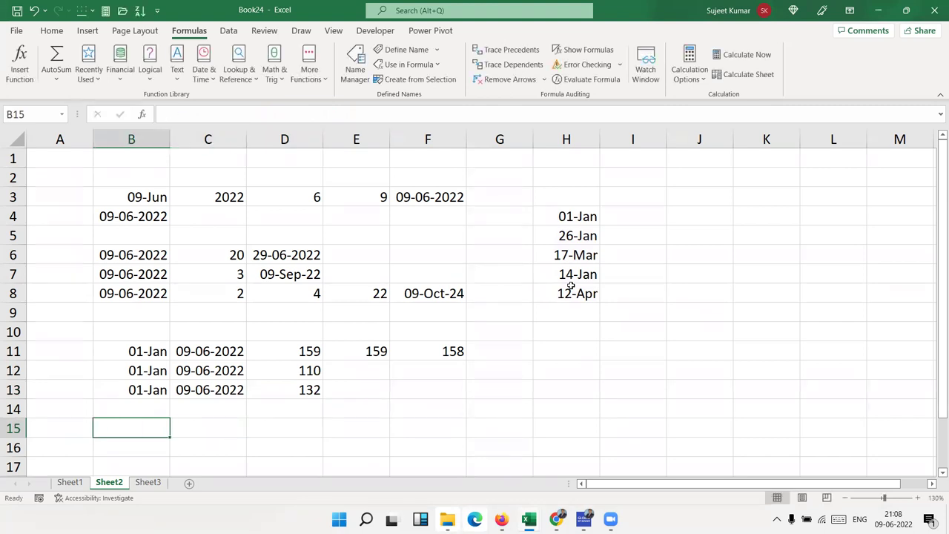
key(ctrl+semicolon)
key(Tab)
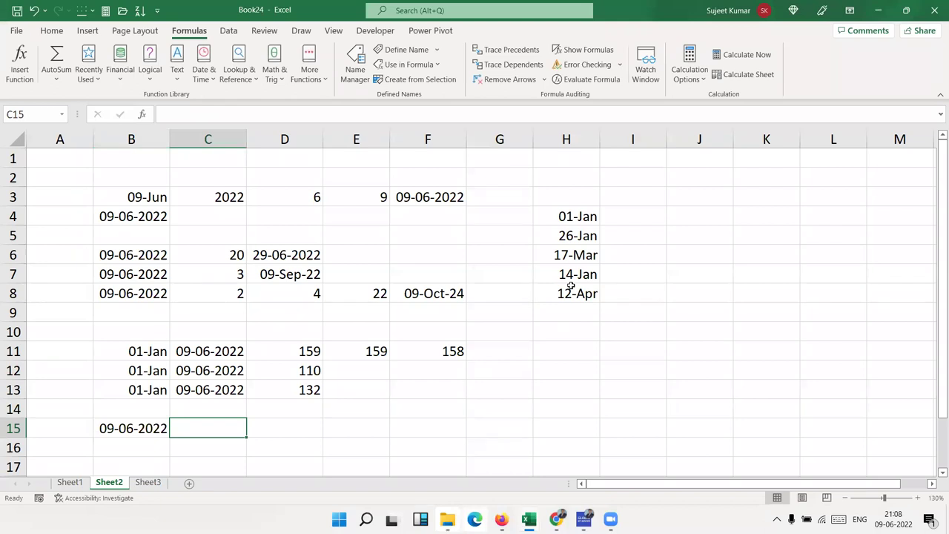
text(15)
key(Tab)
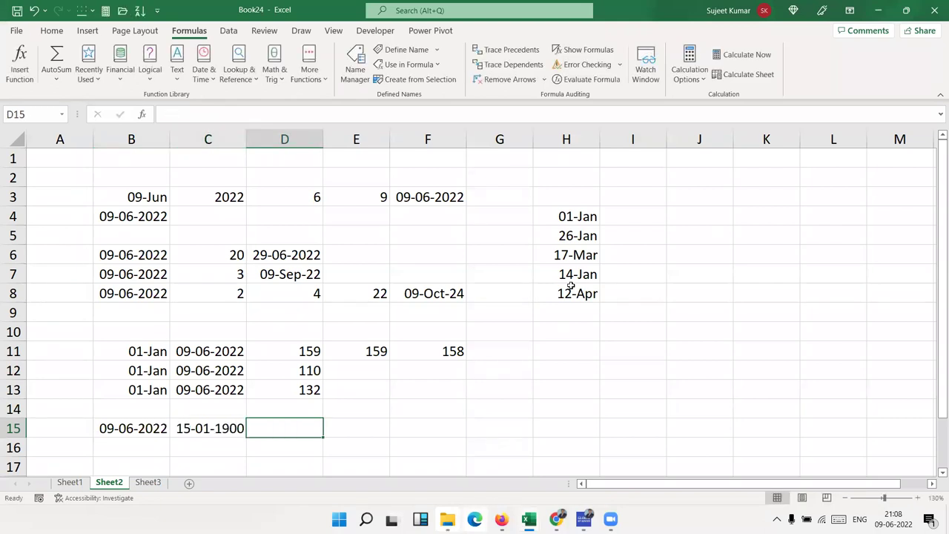
key(Left)
key(ctrl+shift+asciitilde)
key(Tab)
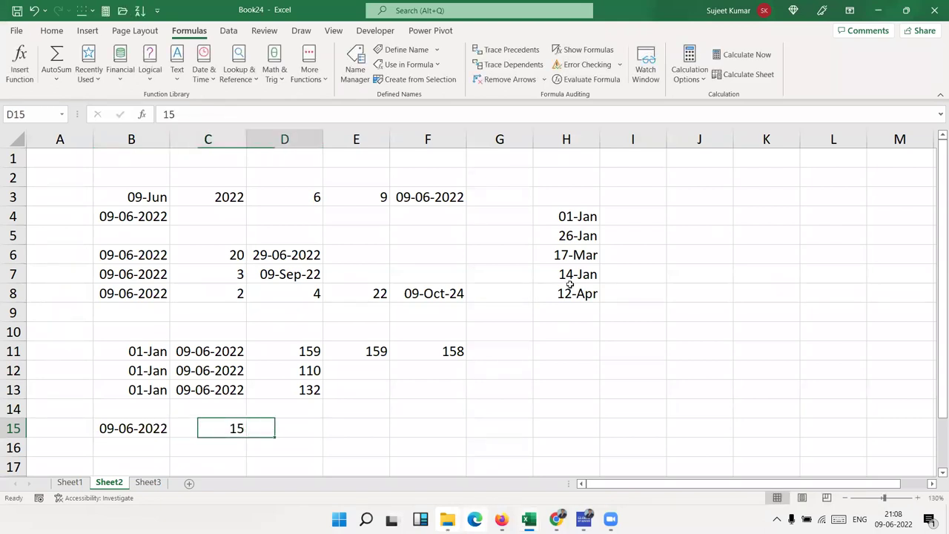
- Enter =WORKDAY(B15,C15,H4:H8) in D15 and format it as a date, showing 30-Jun-22
text(=w)
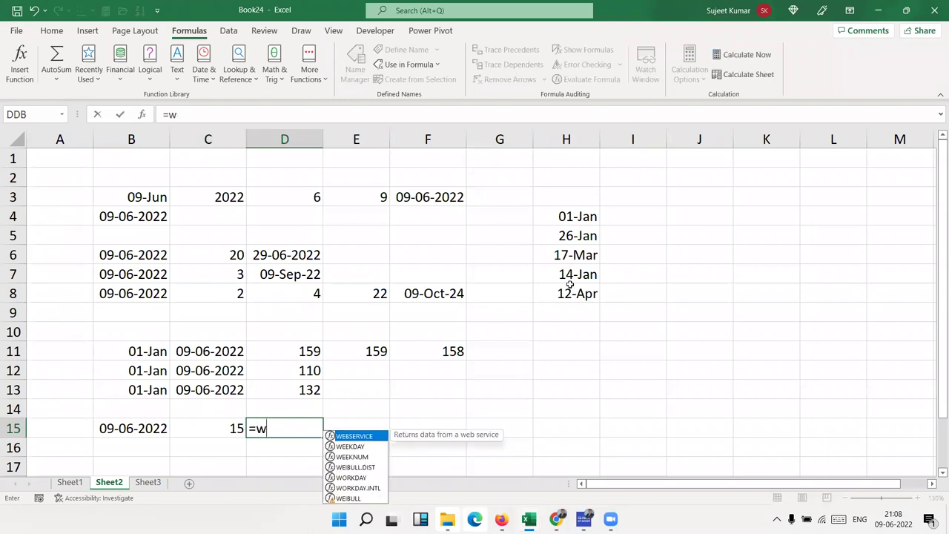
text(o)
key(Tab)
key(Left)
key(Left)
text(,)
key(Right)
text(,)
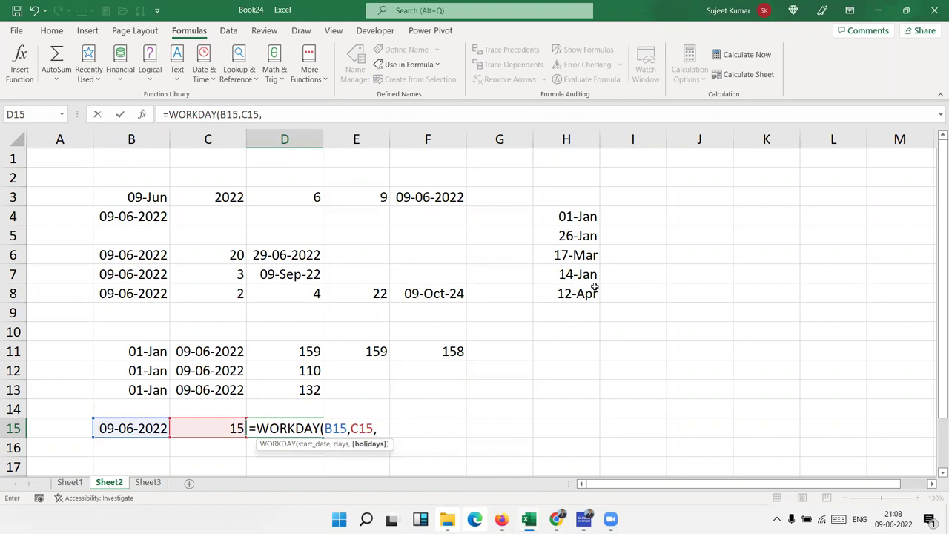
mouse_move(598, 299)
mouse_down()
mouse_move(592, 258)
mouse_move(565, 217)
mouse_up()
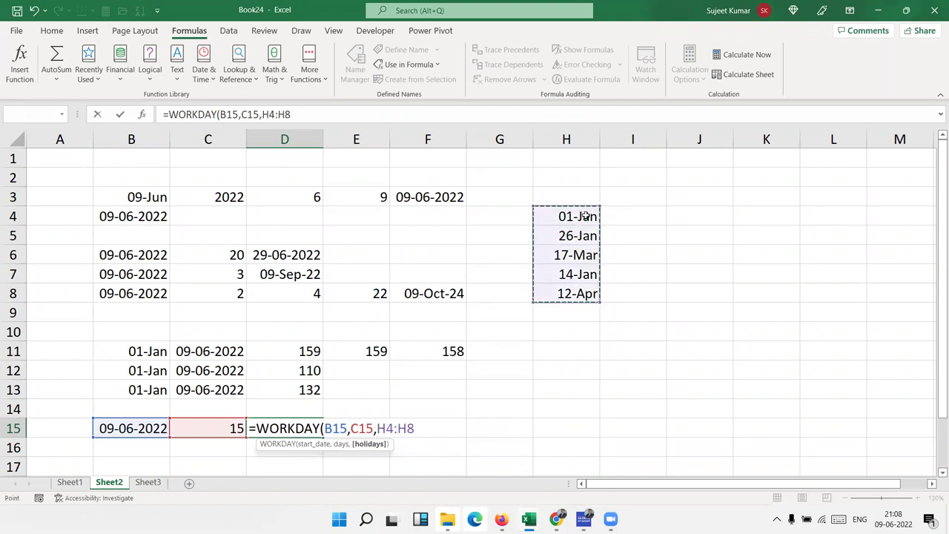
key(Return)
key(Up)
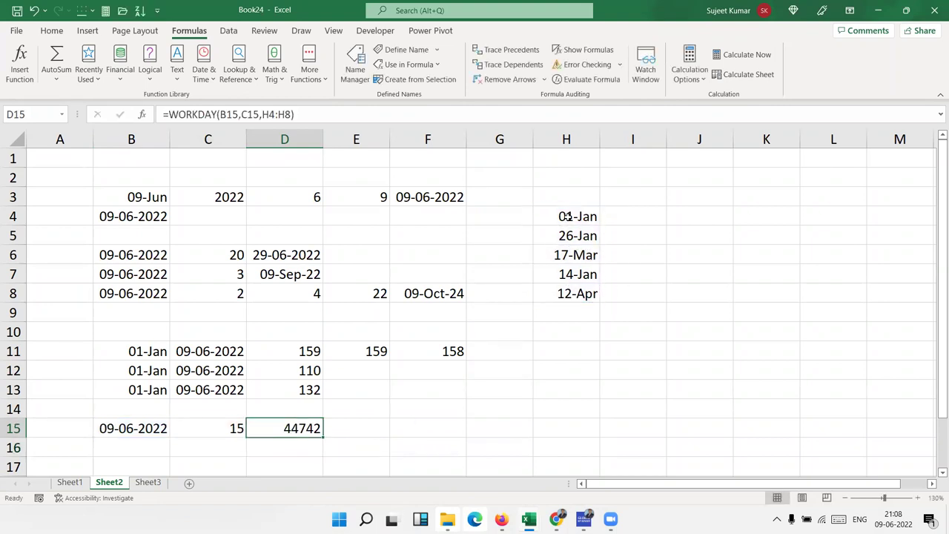
key(ctrl+shift+3)
key(Right)
- Start =WORKDAY.INTL in E15 with B15 as start date and C15 as days
text(=n)
key(BackSpace)
text(wo)
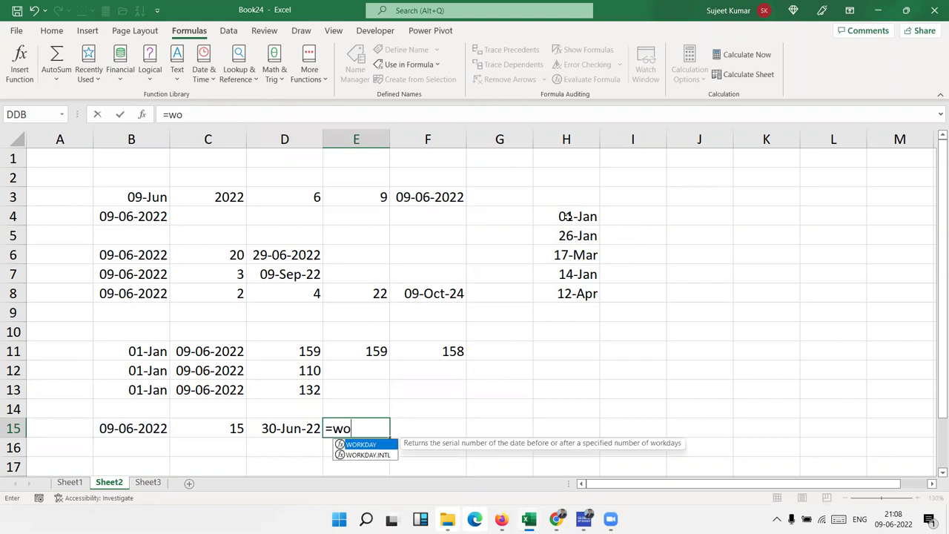
key(Down)
key(Tab)
key(Left)
key(Left)
key(Left)
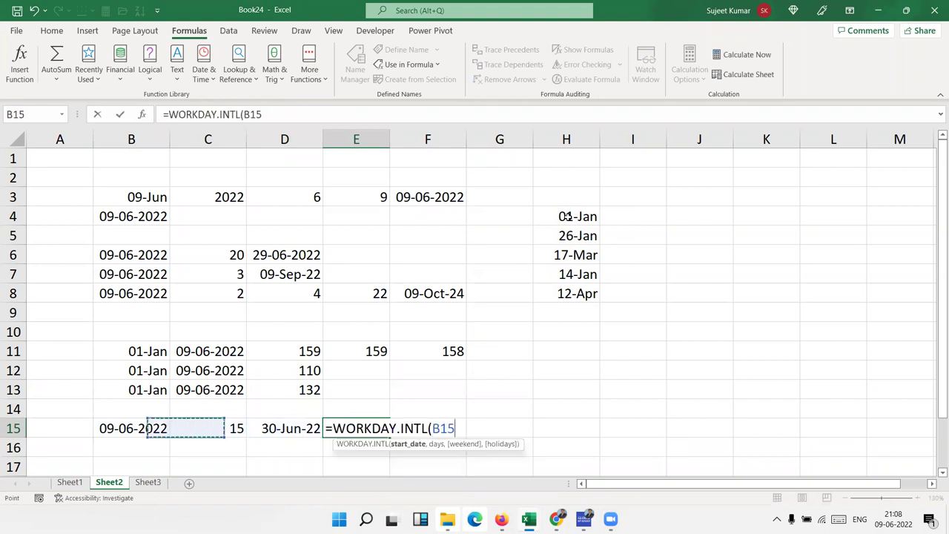
text(,)
key(Left)
key(Left)
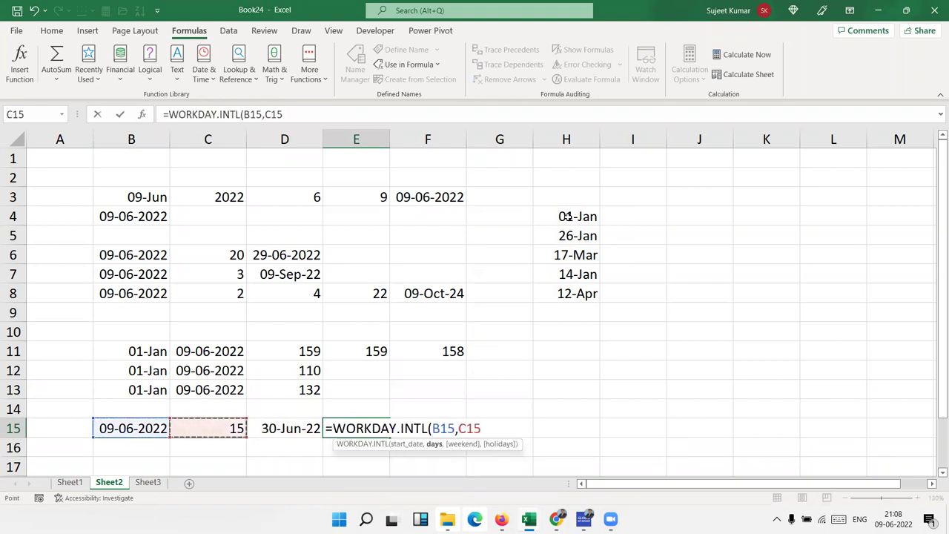
text(,)
- Add weekend code 11 (Sunday only) and holidays H4:H8, giving serial 44739
key(Down)
key(Down)
key(Down)
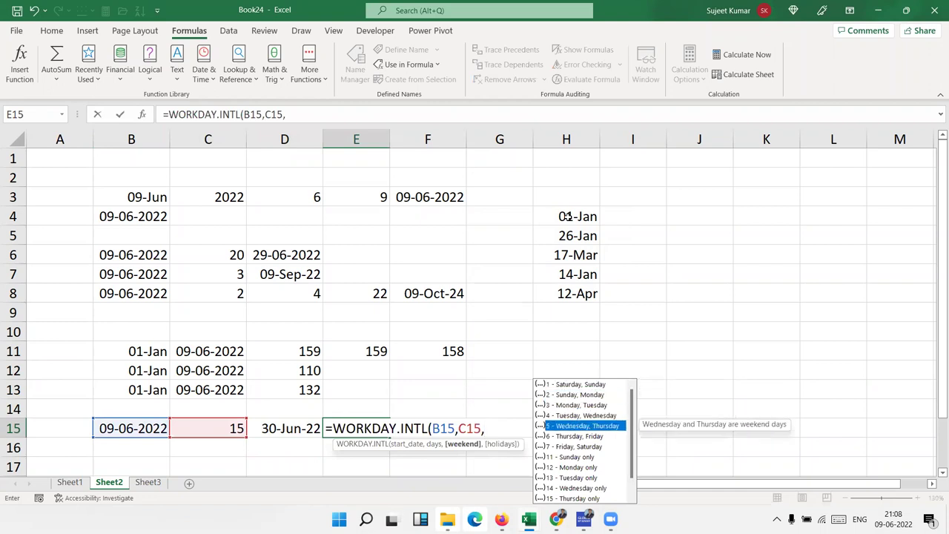
key(Down)
key(Down)
key(Down)
key(Tab)
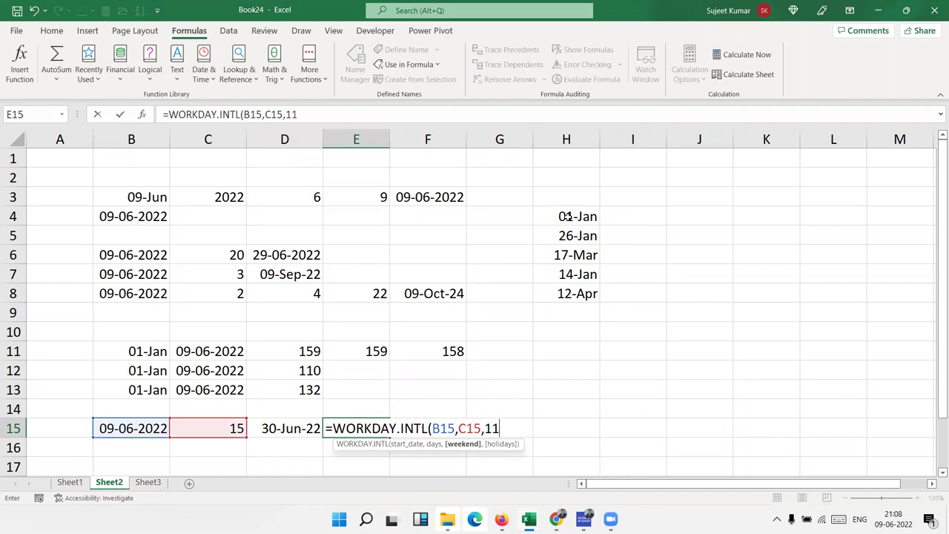
text(,)
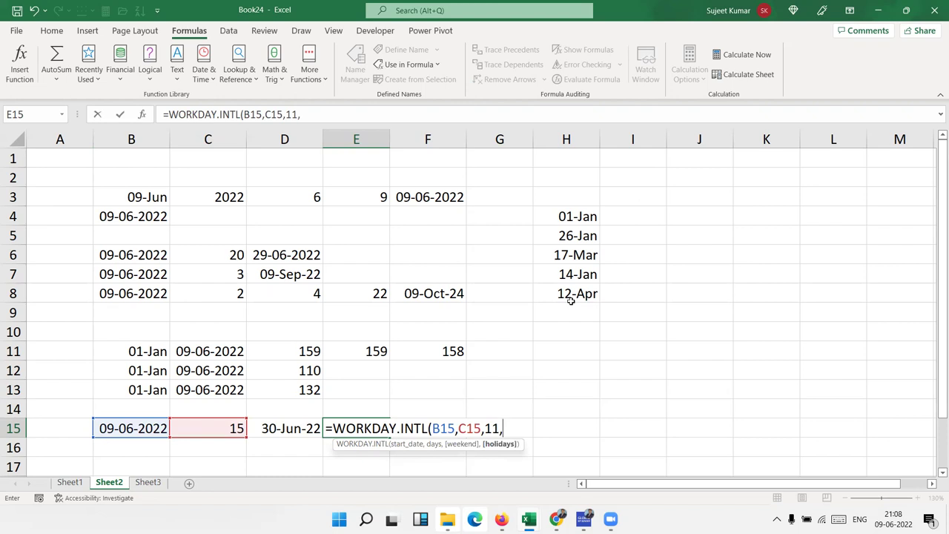
drag(571, 295, 574, 216)
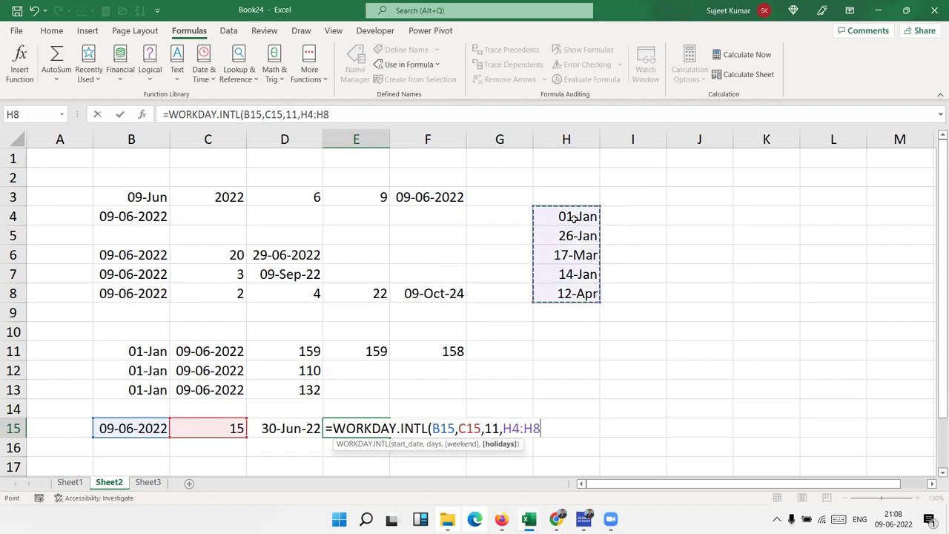
key(Return)
key(Up)
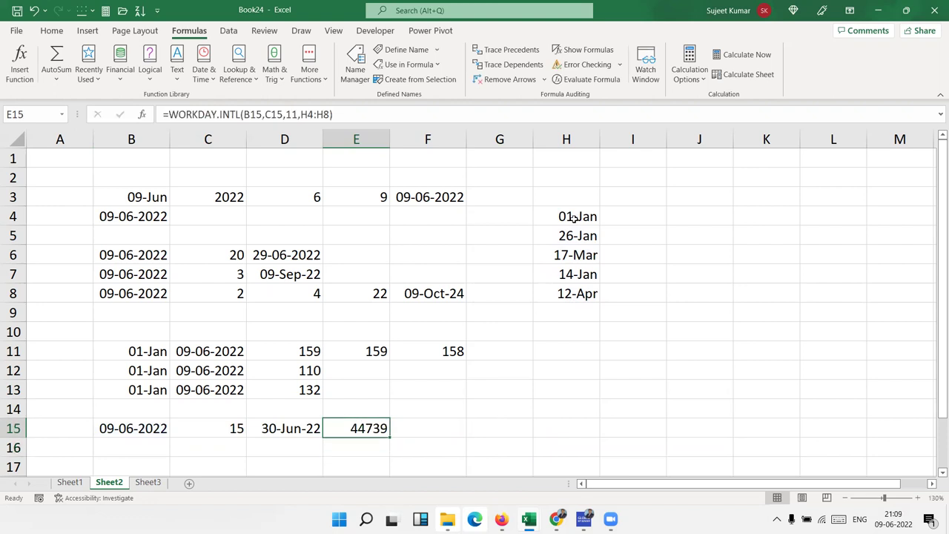
key(Down)
key(Down)
key(Down)
key(Down)
key(Down)
key(Down)
key(Down)
key(Down)
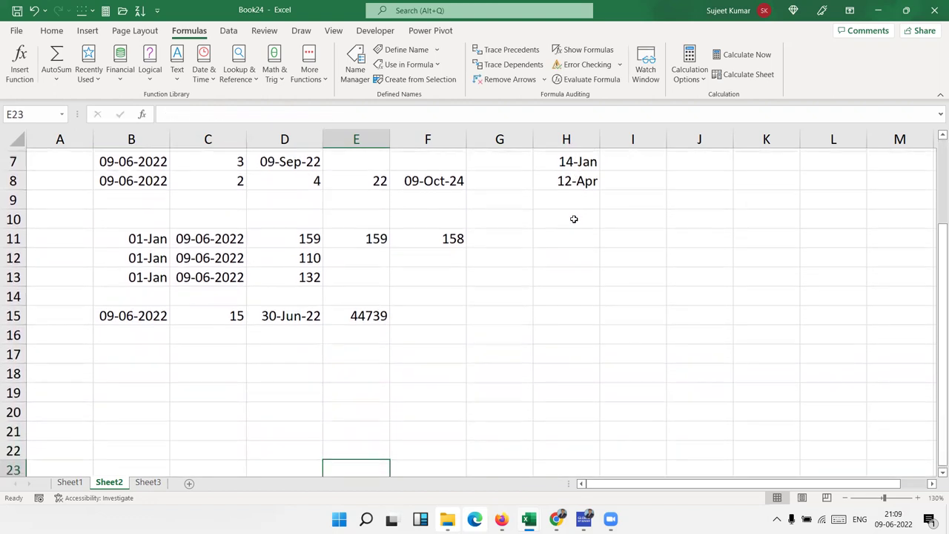
key(Down)
- Insert today's date, 09-06-2022, into B19 with Ctrl+;
key(Up)
key(Up)
key(Up)
key(Up)
key(Up)
key(Up)
key(Up)
key(Up)
key(Up)
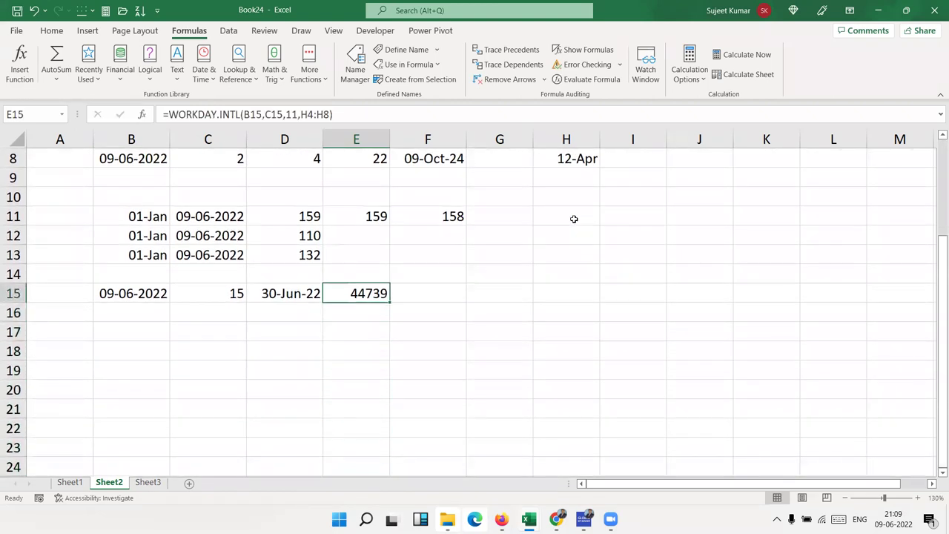
key(Down)
key(Down)
key(Down)
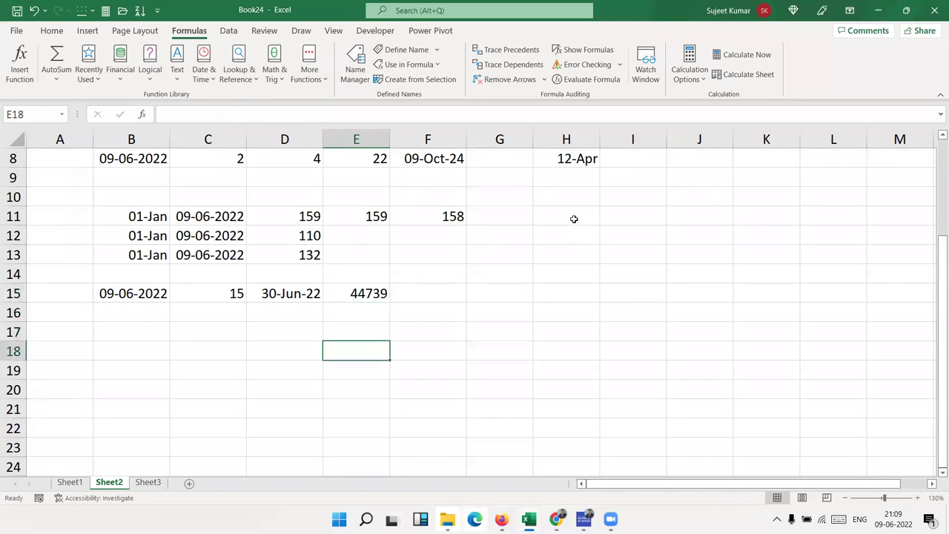
key(Down)
key(Left)
key(Left)
key(Left)
key(ctrl+semicolon)
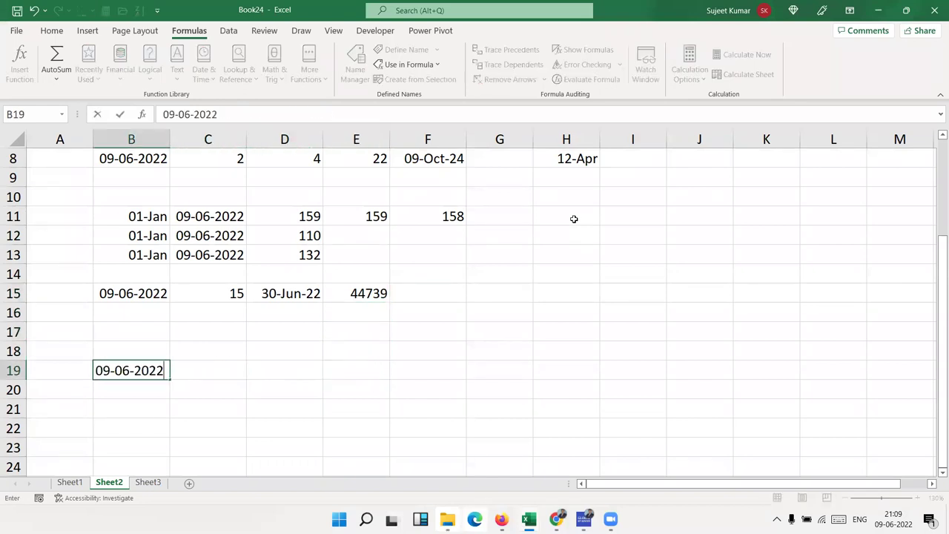
key(Tab)
- Enter =EOMONTH(B19,0) in C19 and format the result as a date
text(=e)
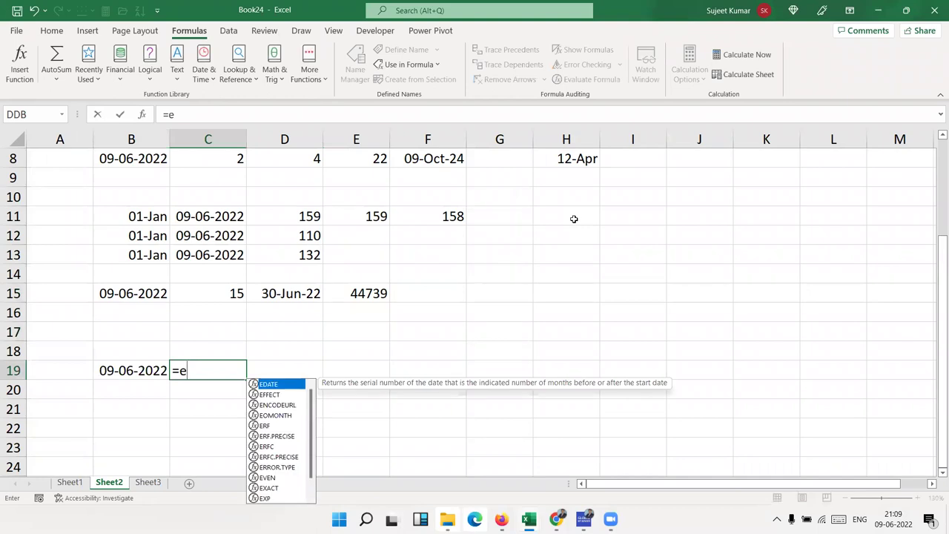
text(o)
key(Tab)
key(Left)
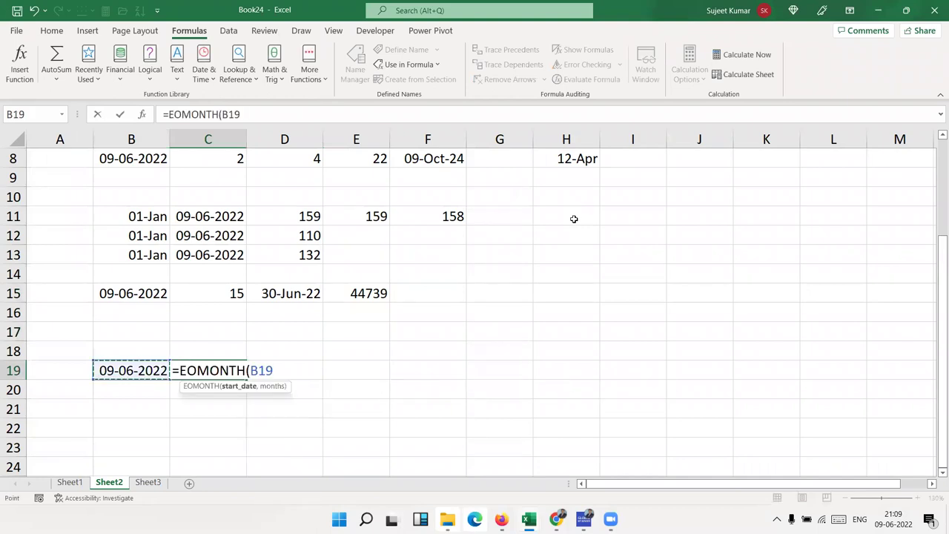
text(,0)
key(Return)
key(Up)
key(Right)
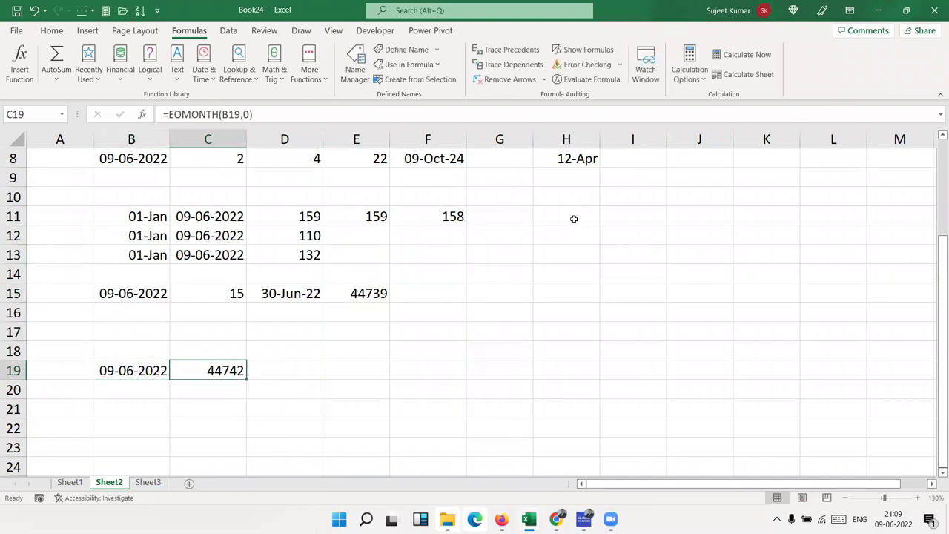
key(ctrl+shift+3)
- Change the EOMONTH months argument in C19 from 0 to 1
key(F2)
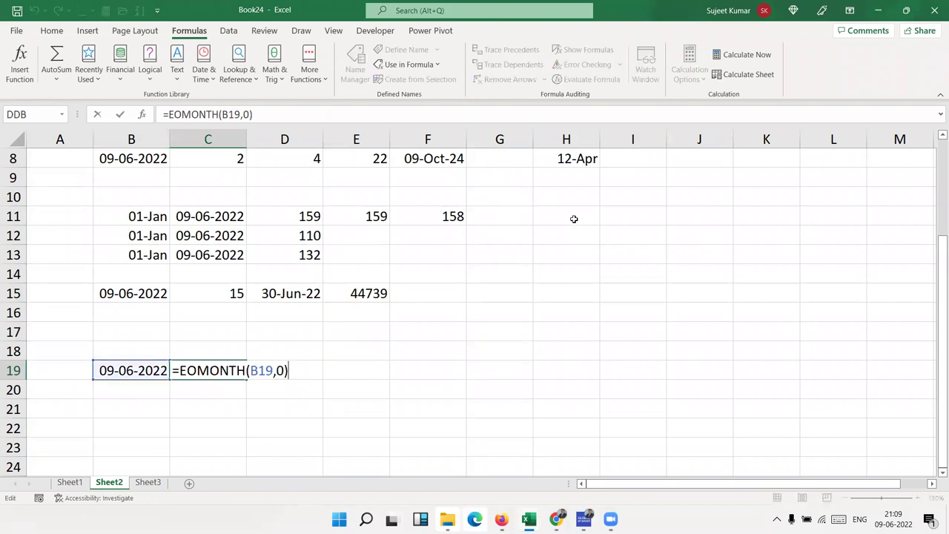
key(Left)
- Change the months argument to 3 so C19 shows 30-Sep-22
key(Left)
key(Delete)
text(1)
key(Return)
key(Up)
key(F2)
key(Left)
key(Left)
key(Delete)
text(3)
key(Return)
key(Up)
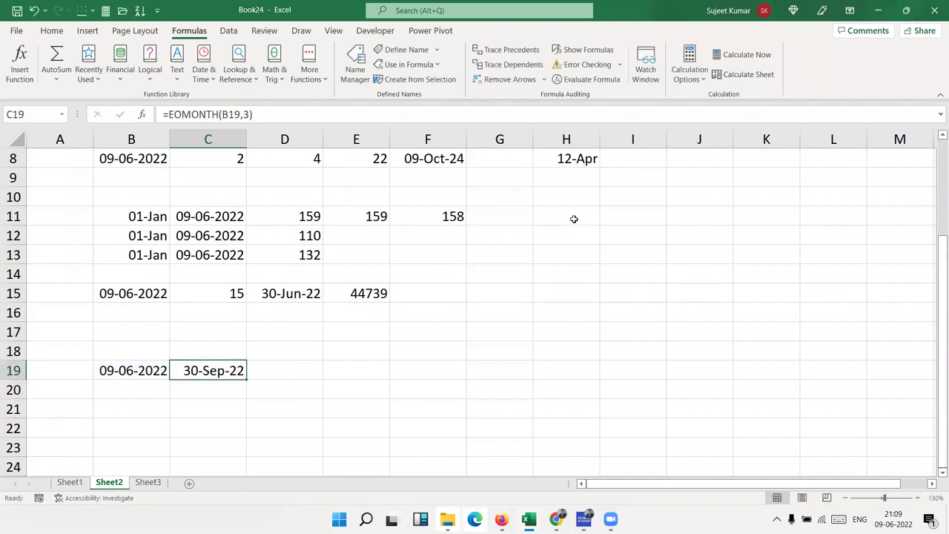
key(Up)
key(Up)
key(Up)
key(Up)
key(Up)
key(Up)
key(Up)
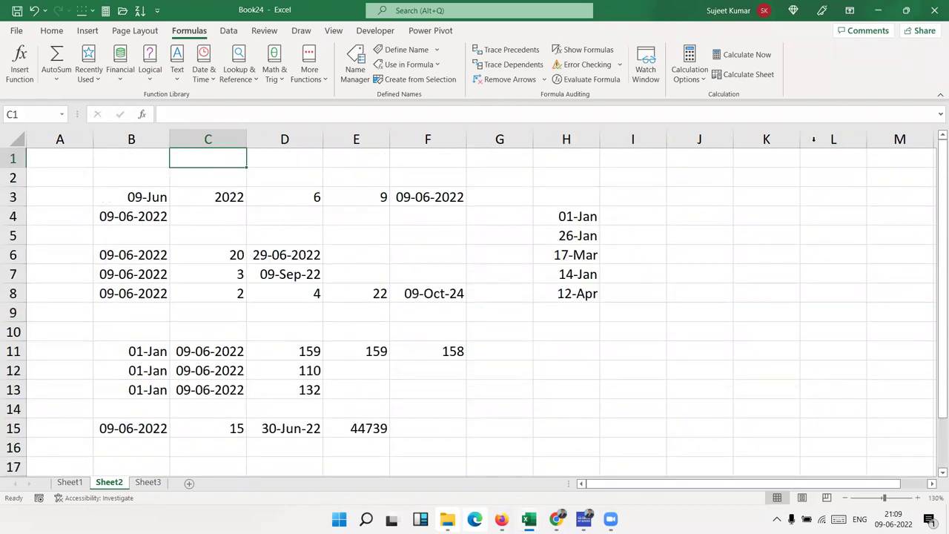
click(879, 37)
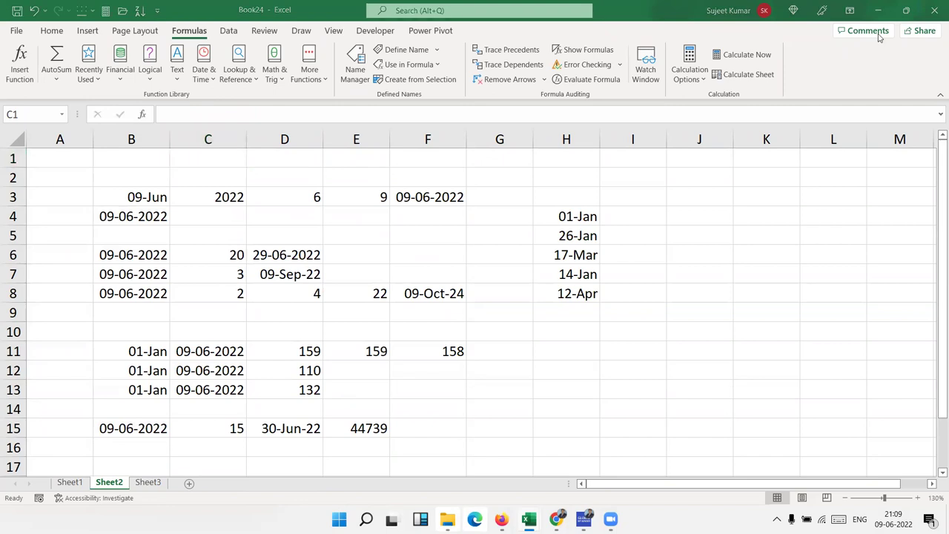